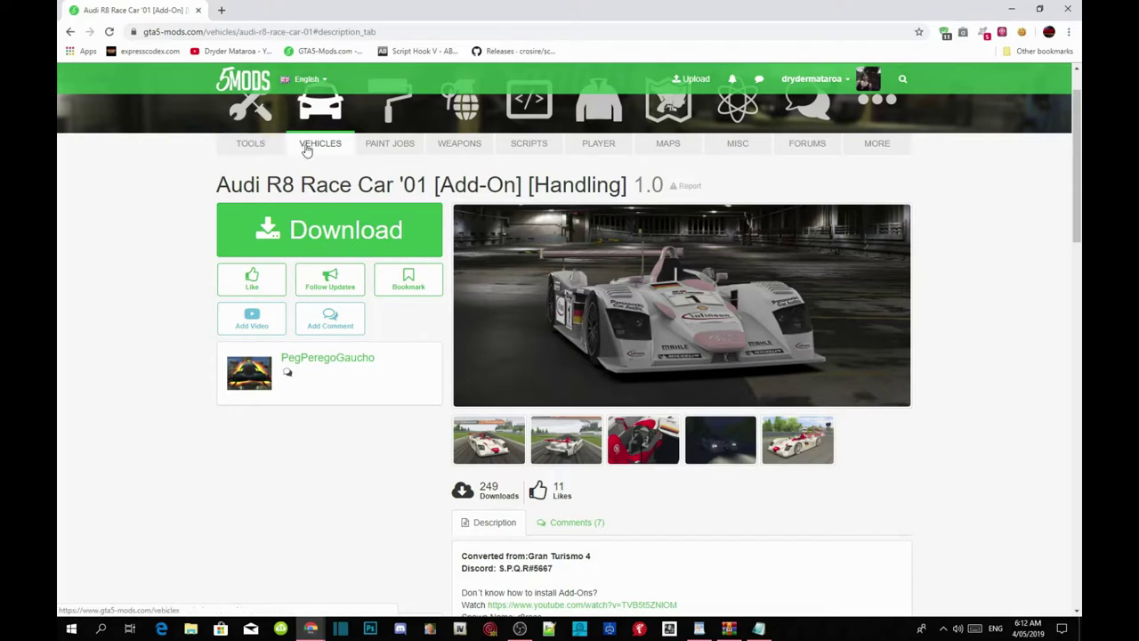
# - Highlight the 'Add-On' tag in the Audi R8 mod title, then minimize Chrome to the desktop
pyautogui.moveTo(227, 184); pyautogui.dragTo(518, 184)
pyautogui.click(444, 184)
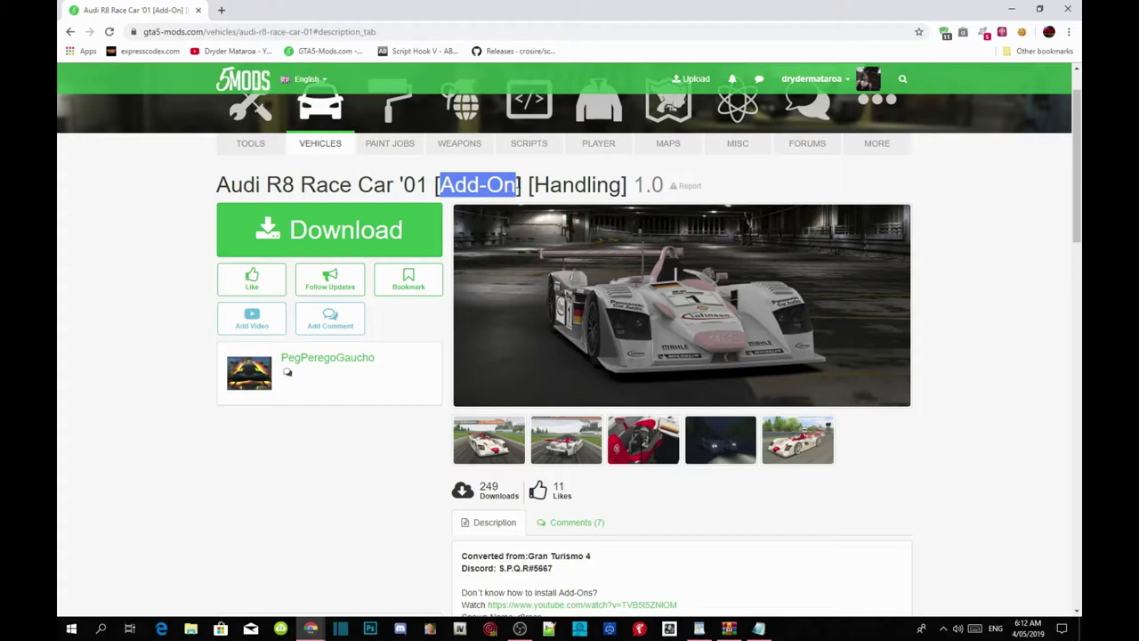
pyautogui.click(466, 182)
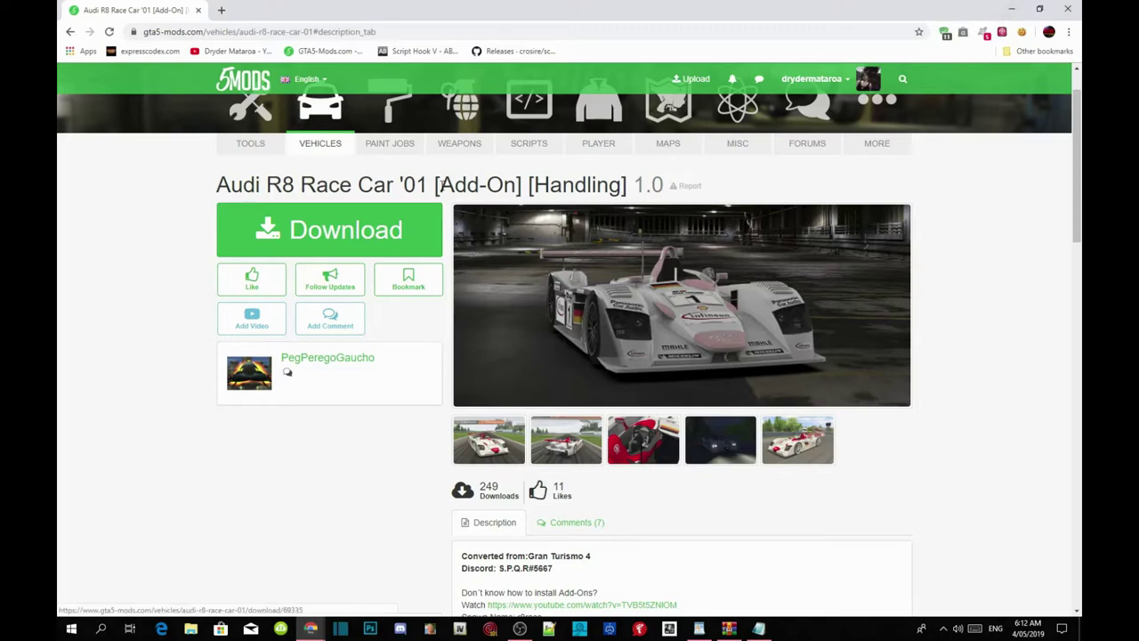
pyautogui.moveTo(435, 185); pyautogui.dragTo(535, 175)
pyautogui.click(523, 176)
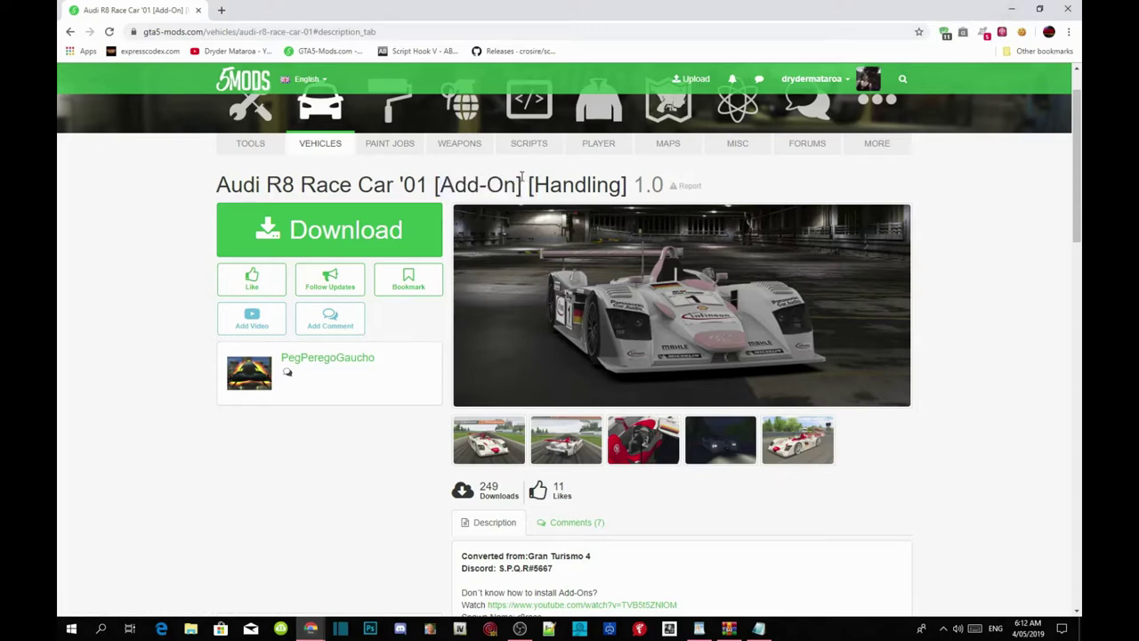
pyautogui.moveTo(519, 184); pyautogui.dragTo(440, 198)
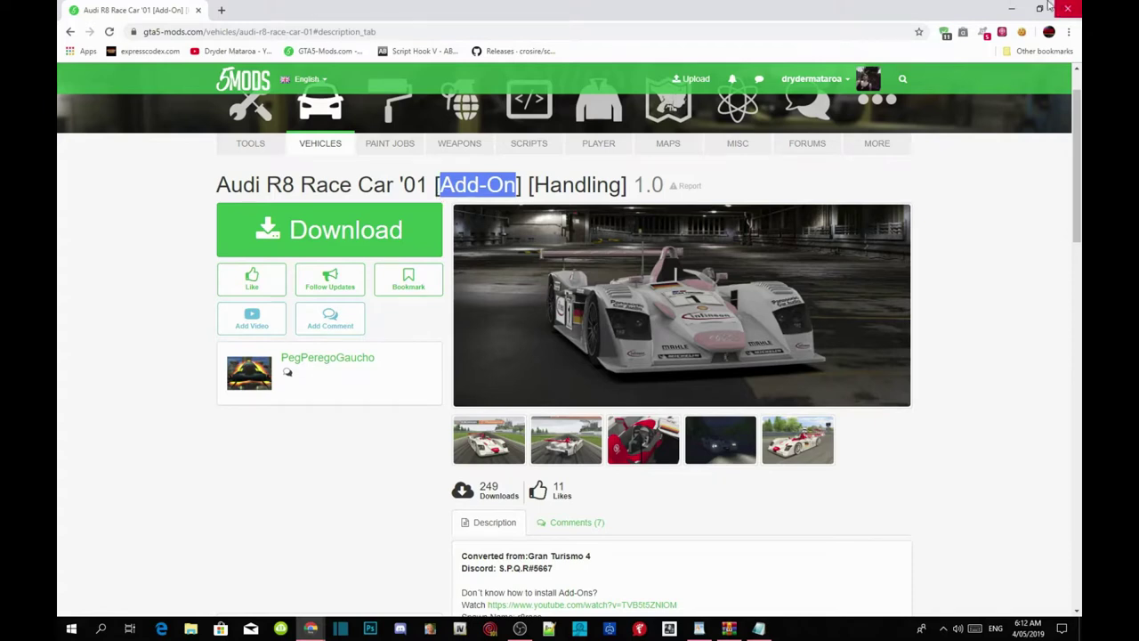
pyautogui.press('super+d')
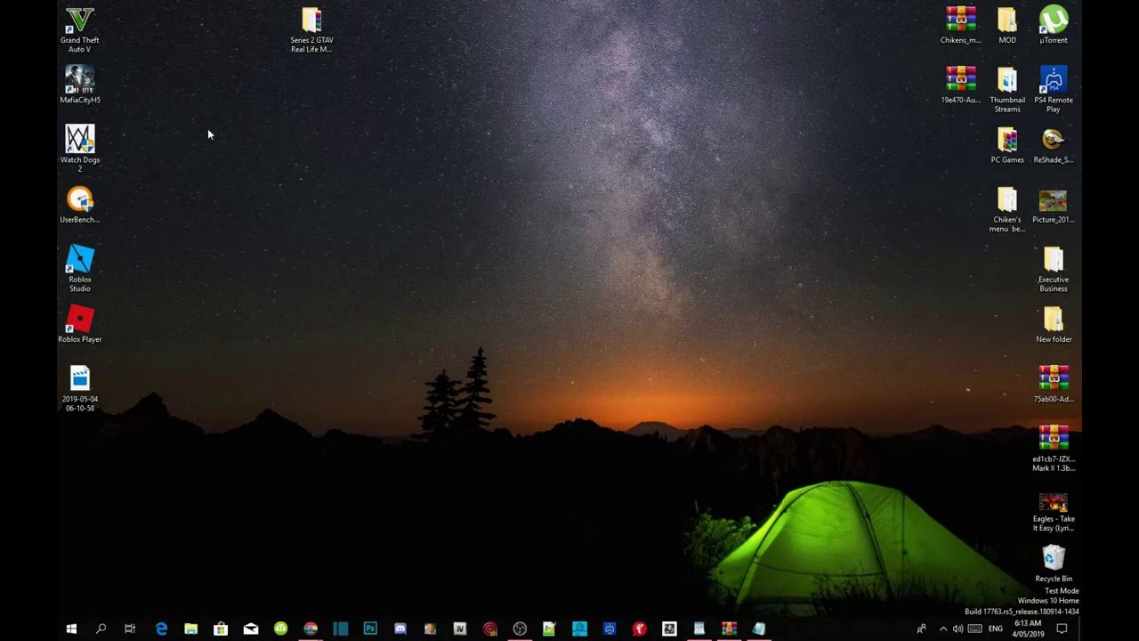
# - Open 19e470-AudiR8Race.zip in WinRAR and move its window to the right side of the screen
pyautogui.press('w')
pyautogui.click(954, 98)
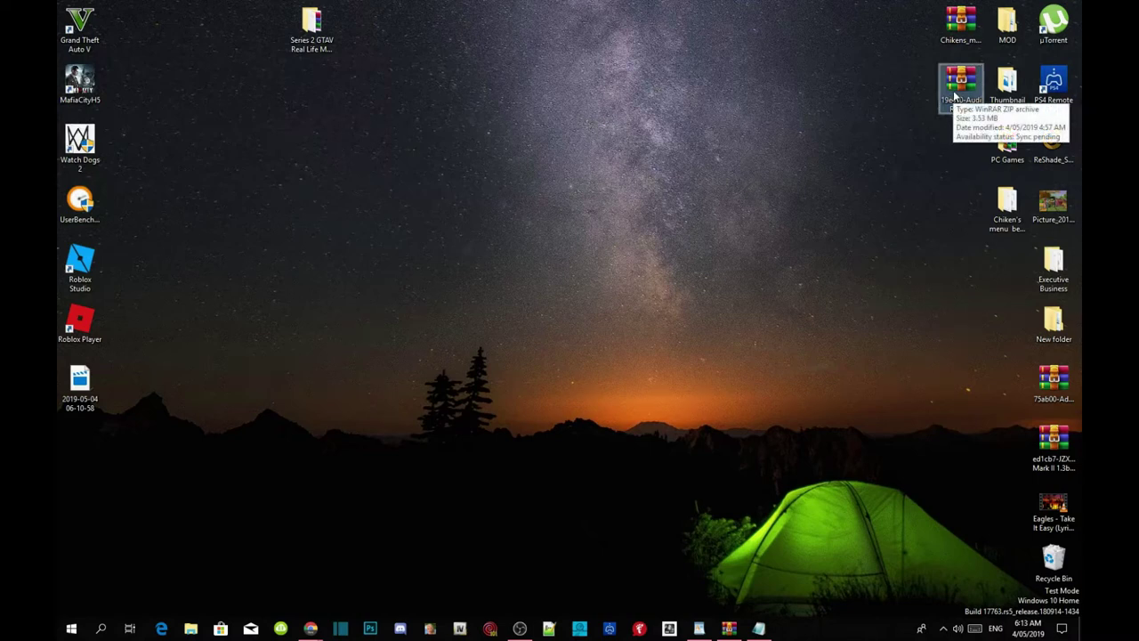
pyautogui.doubleClick(954, 96)
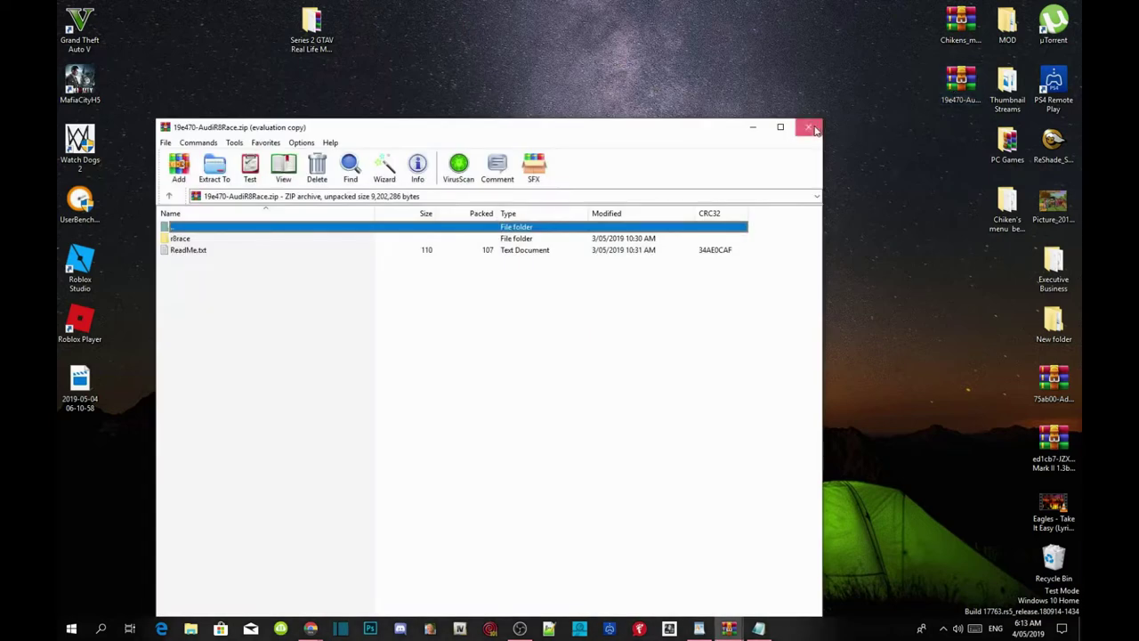
pyautogui.click(815, 130)
pyautogui.doubleClick(954, 97)
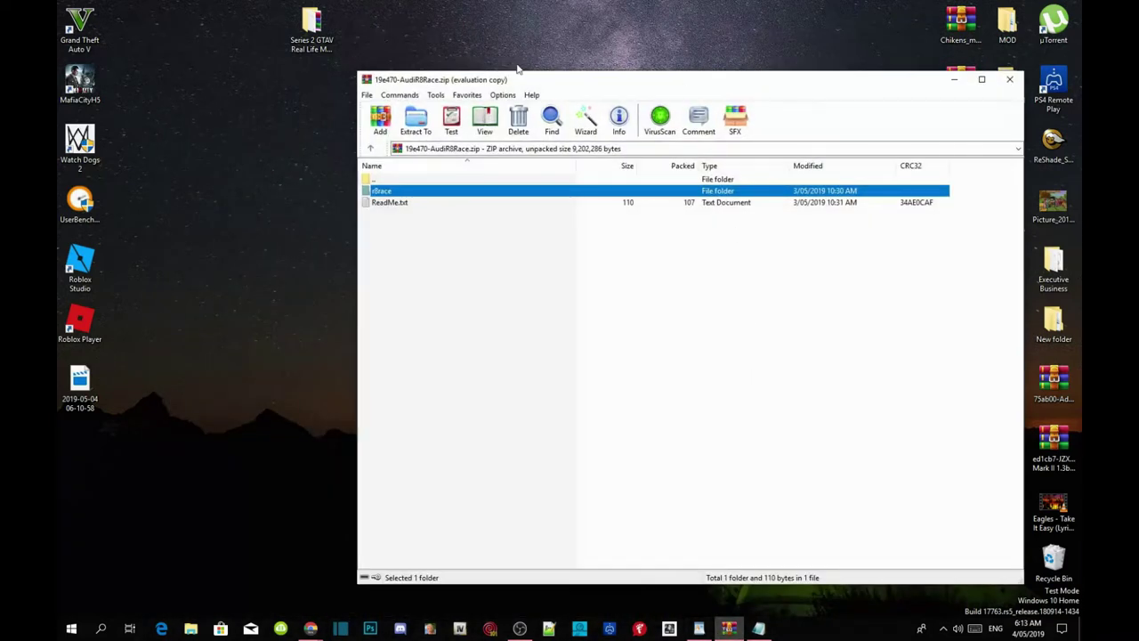
pyautogui.moveTo(511, 82); pyautogui.dragTo(869, 73)
pyautogui.click(792, 368)
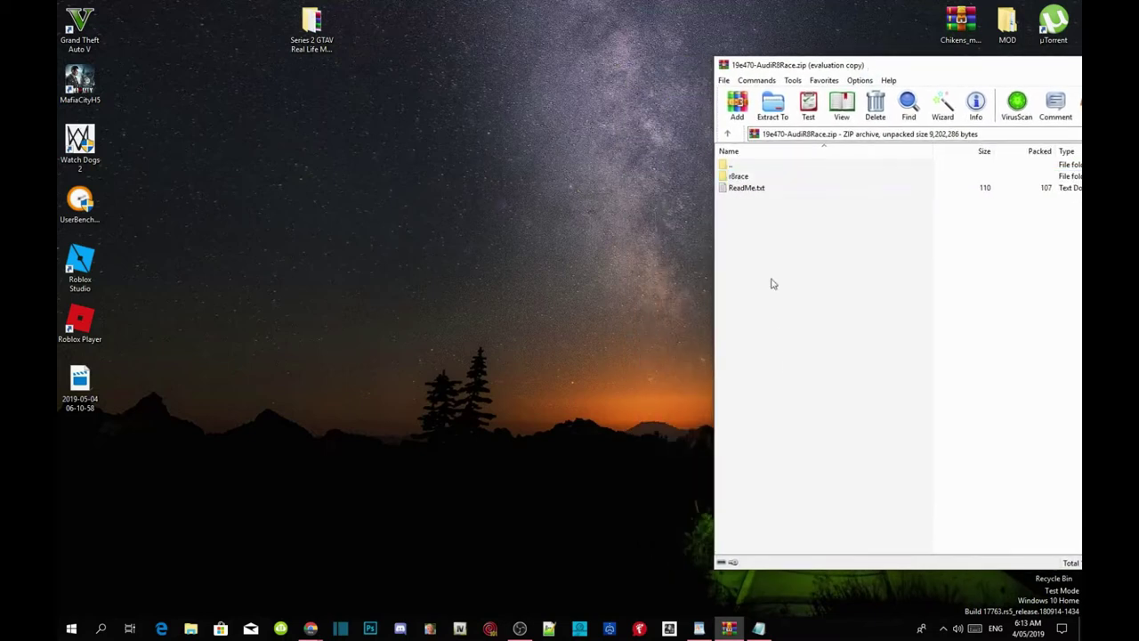
# - Check that the r8race folder holds dlc.rpf, then open the Grand Theft Auto V install folder
pyautogui.doubleClick(740, 176)
pyautogui.click(747, 212)
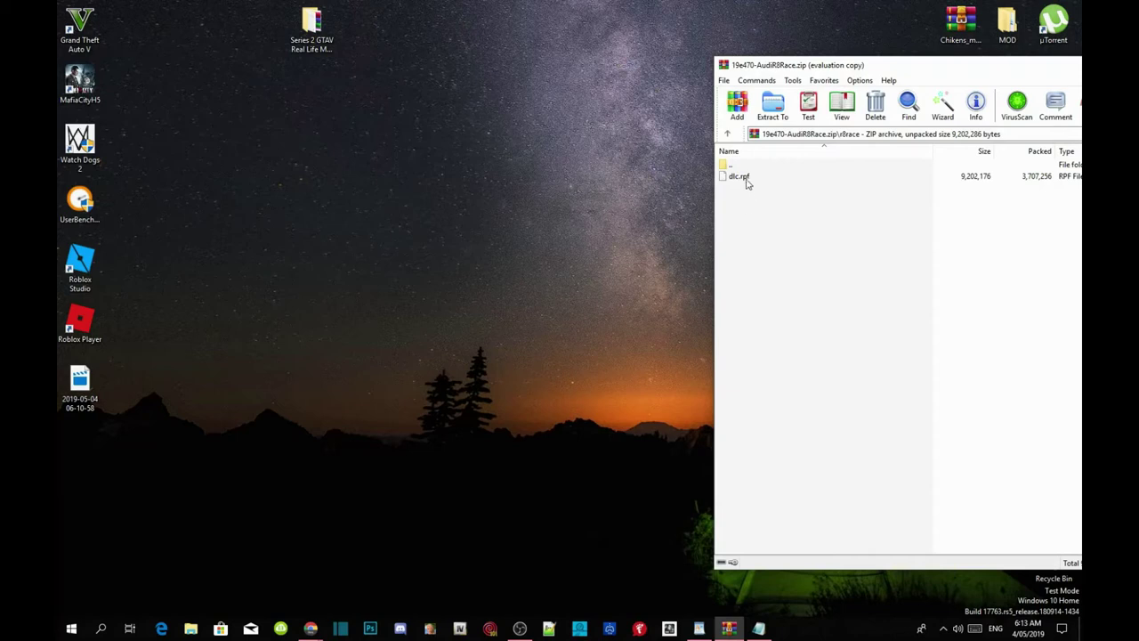
pyautogui.doubleClick(749, 167)
pyautogui.click(750, 263)
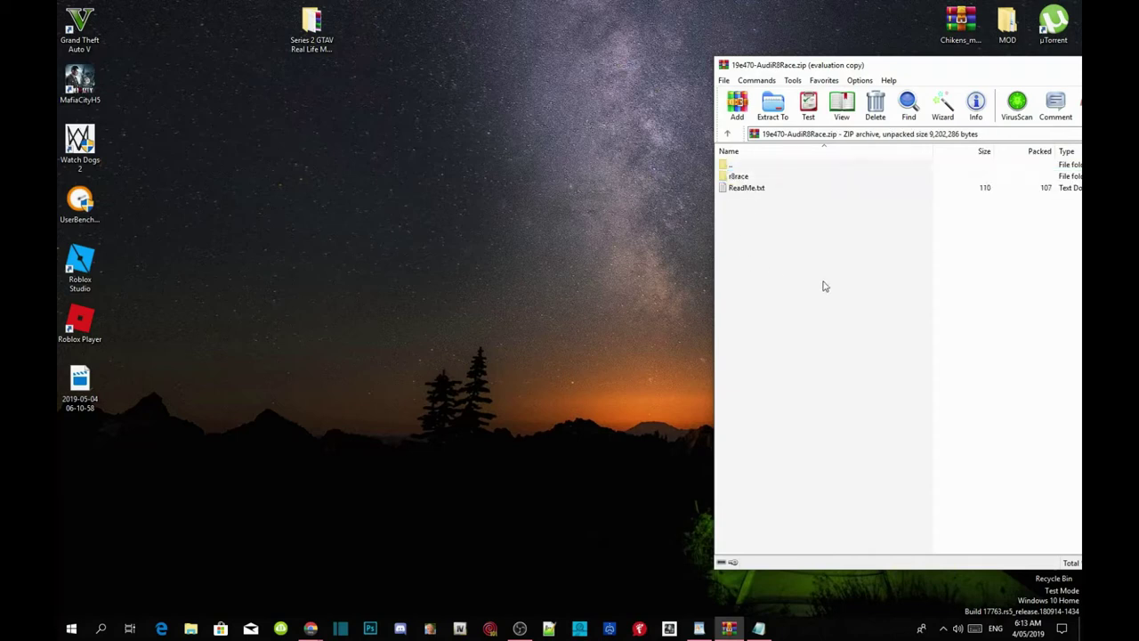
pyautogui.rightClick(82, 29)
pyautogui.click(127, 44)
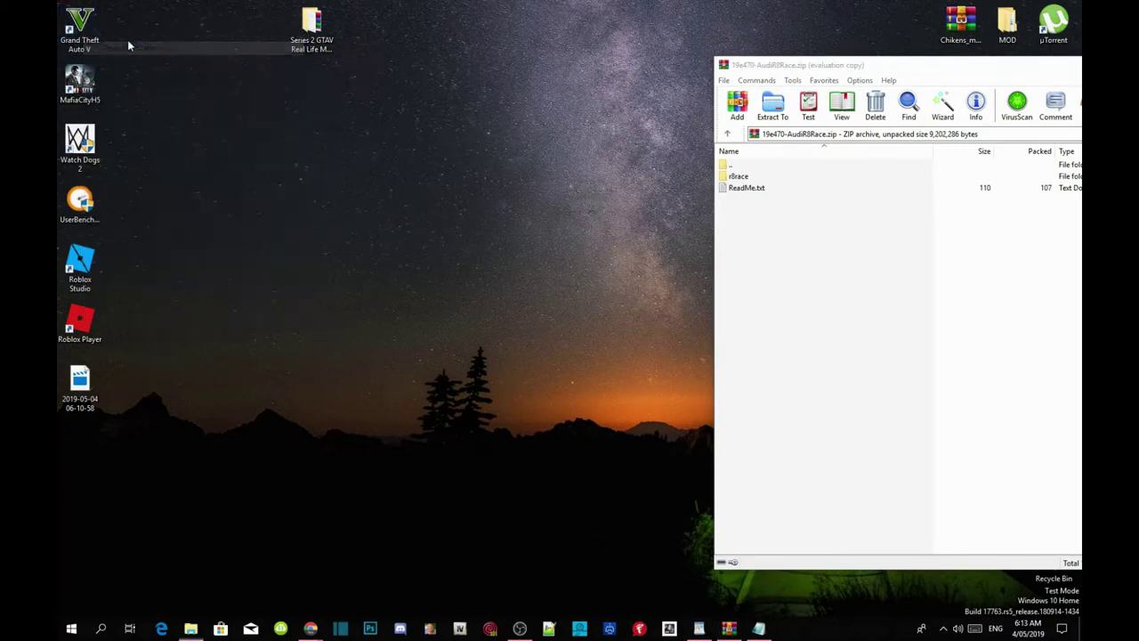
# - Navigate File Explorer to the game's mods\update\x64\dlcpacks folder
pyautogui.moveTo(534, 60); pyautogui.dragTo(456, 131)
pyautogui.scroll(7, 374, 320)
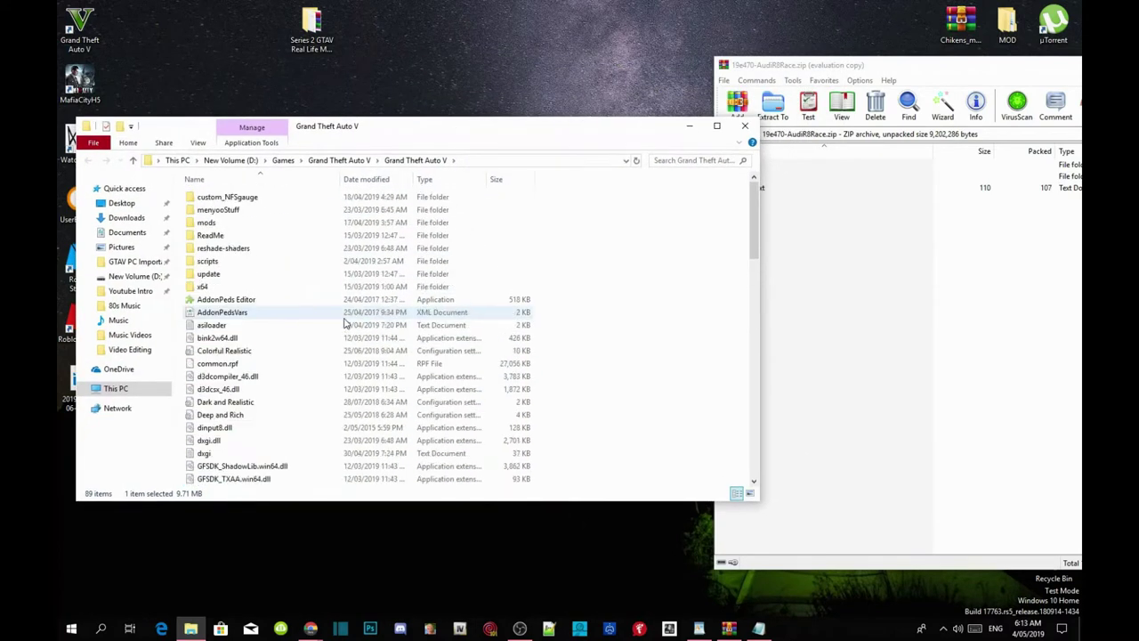
pyautogui.doubleClick(207, 223)
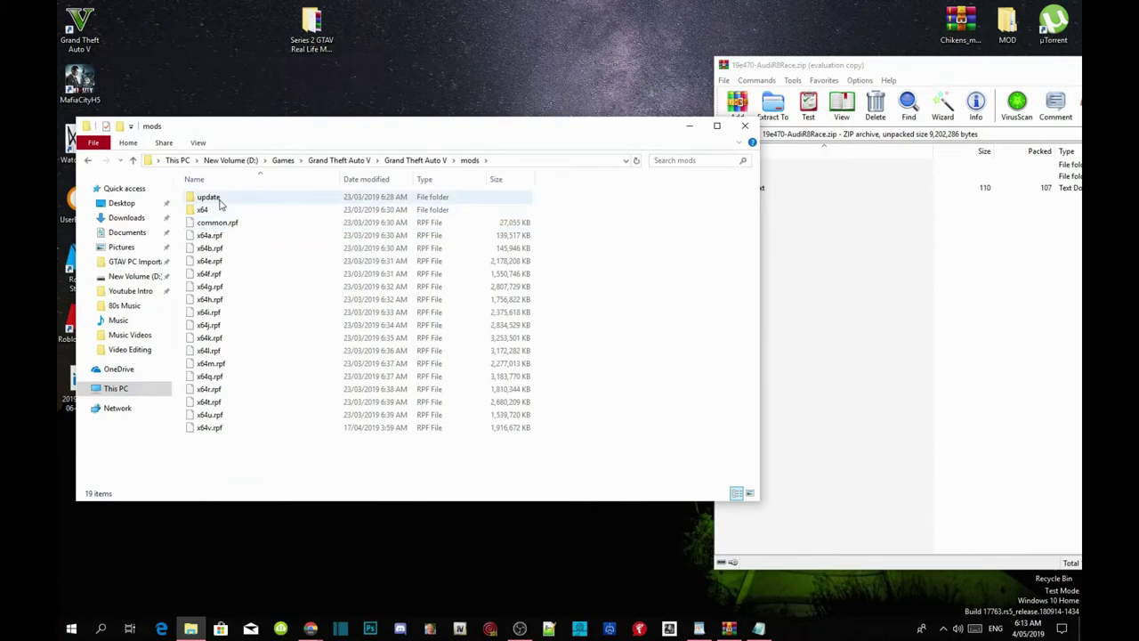
pyautogui.doubleClick(218, 197)
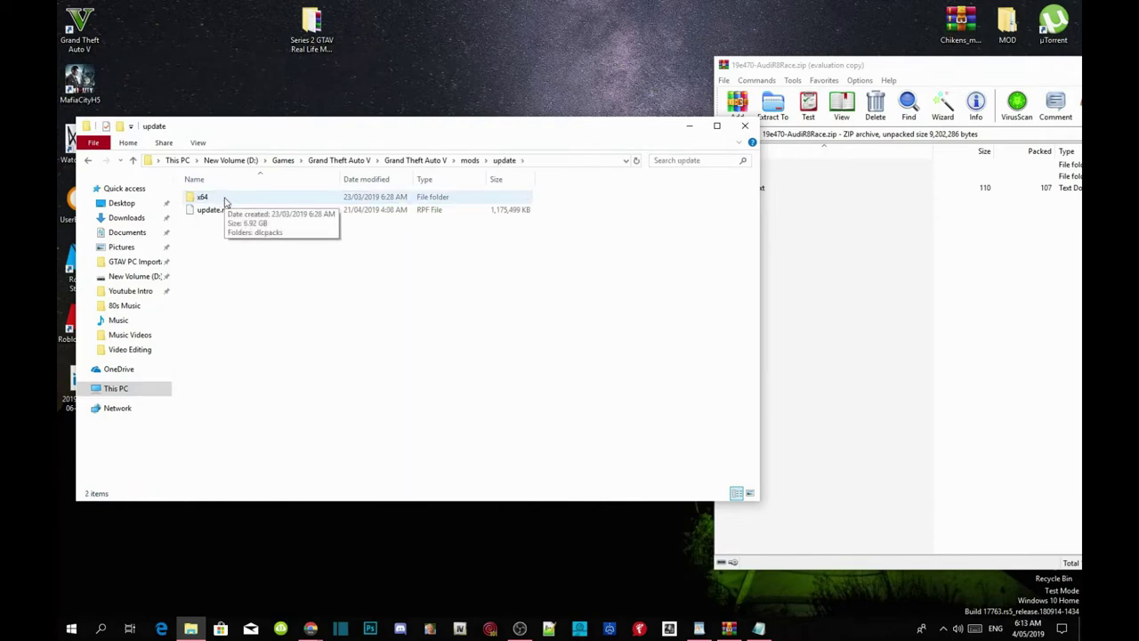
pyautogui.doubleClick(214, 196)
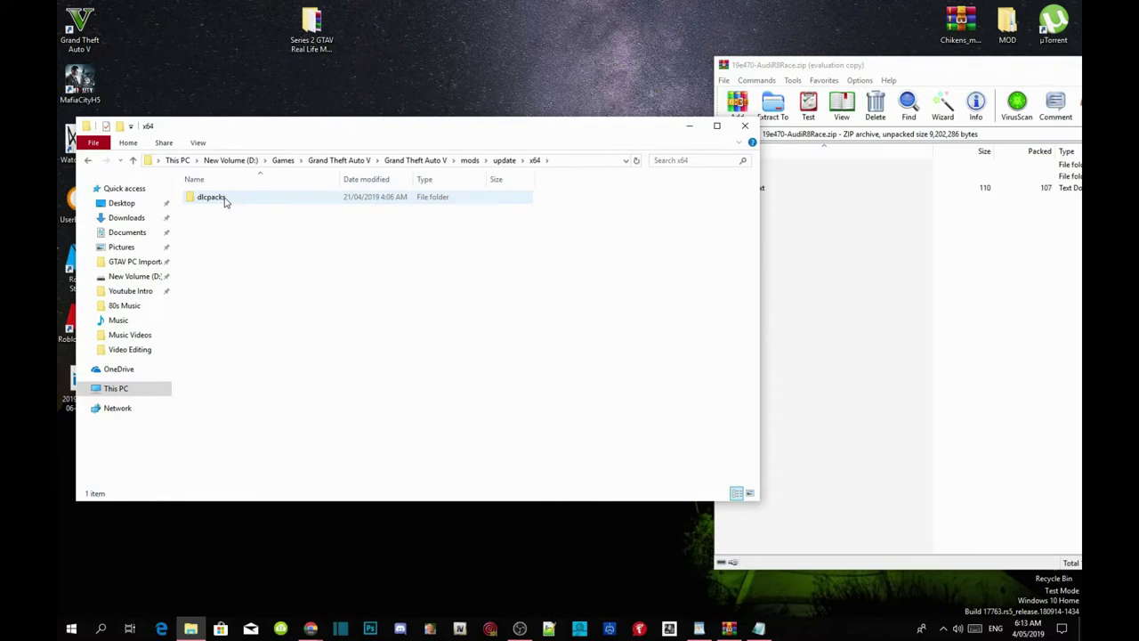
pyautogui.doubleClick(225, 201)
# - Drag r8race from WinRAR into dlcpacks, then return to the Grand Theft Auto V folder and refresh
pyautogui.click(796, 301)
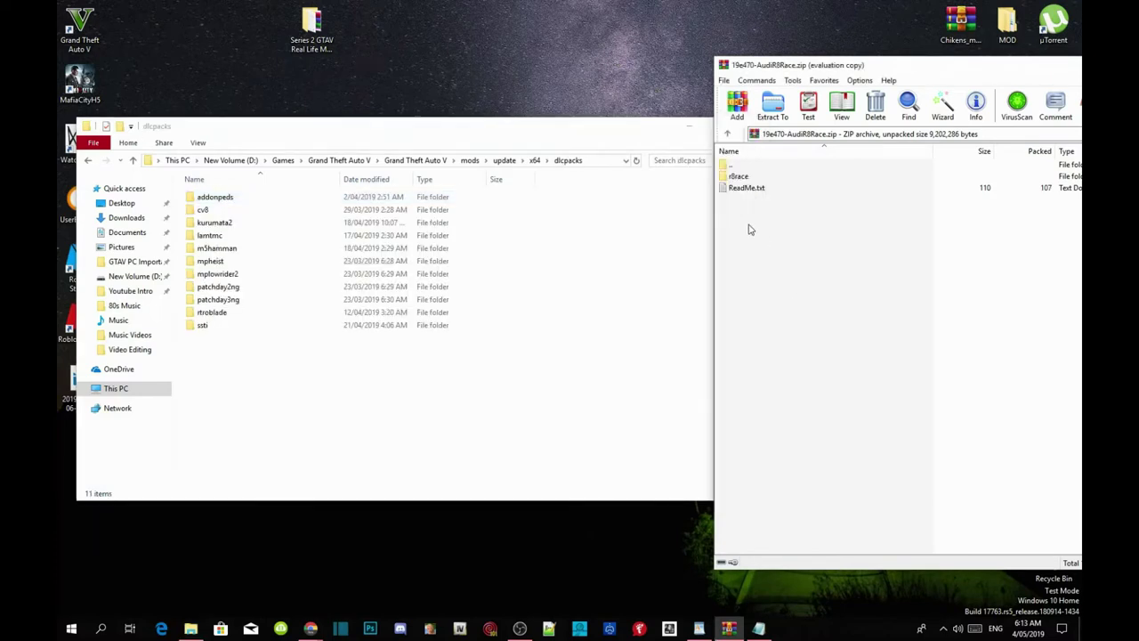
pyautogui.moveTo(779, 65); pyautogui.dragTo(880, 62)
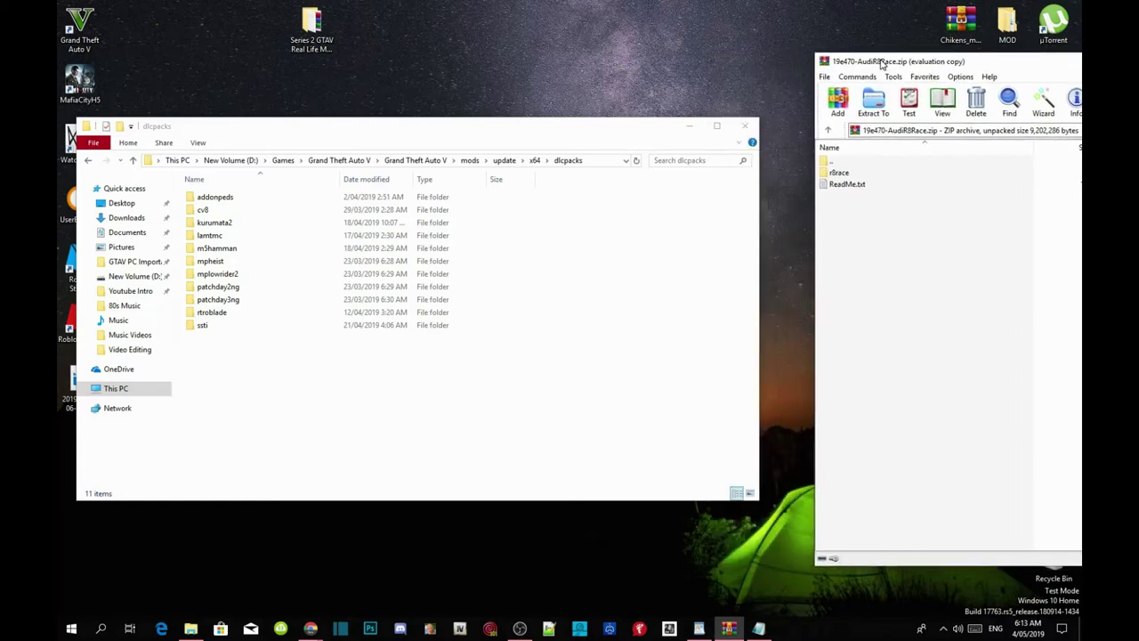
pyautogui.click(845, 175)
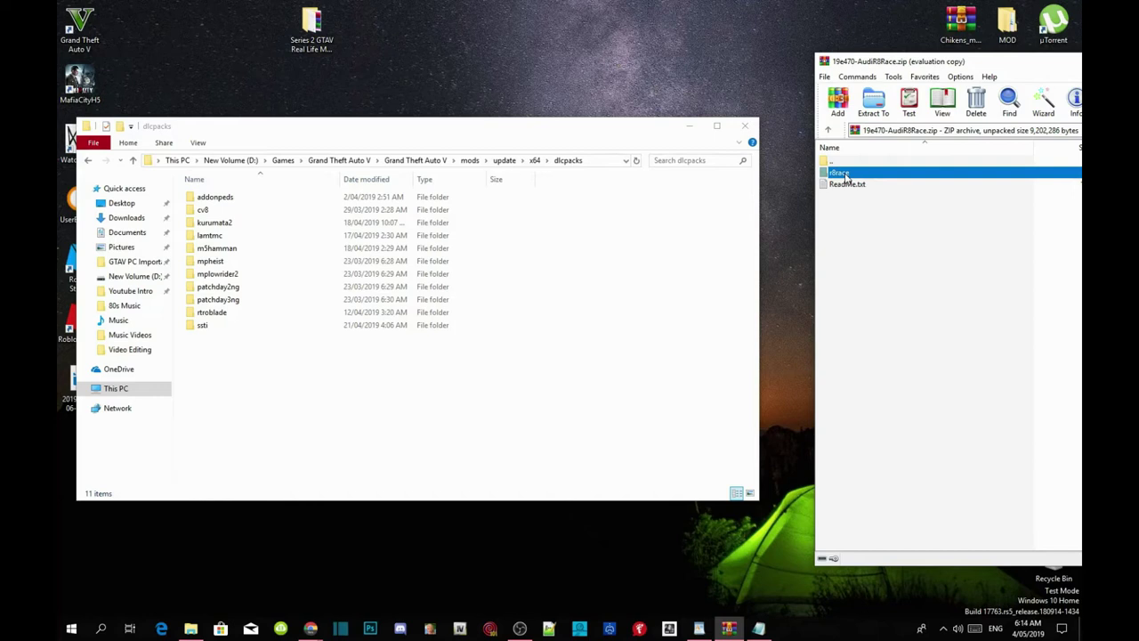
pyautogui.moveTo(845, 176); pyautogui.dragTo(238, 375)
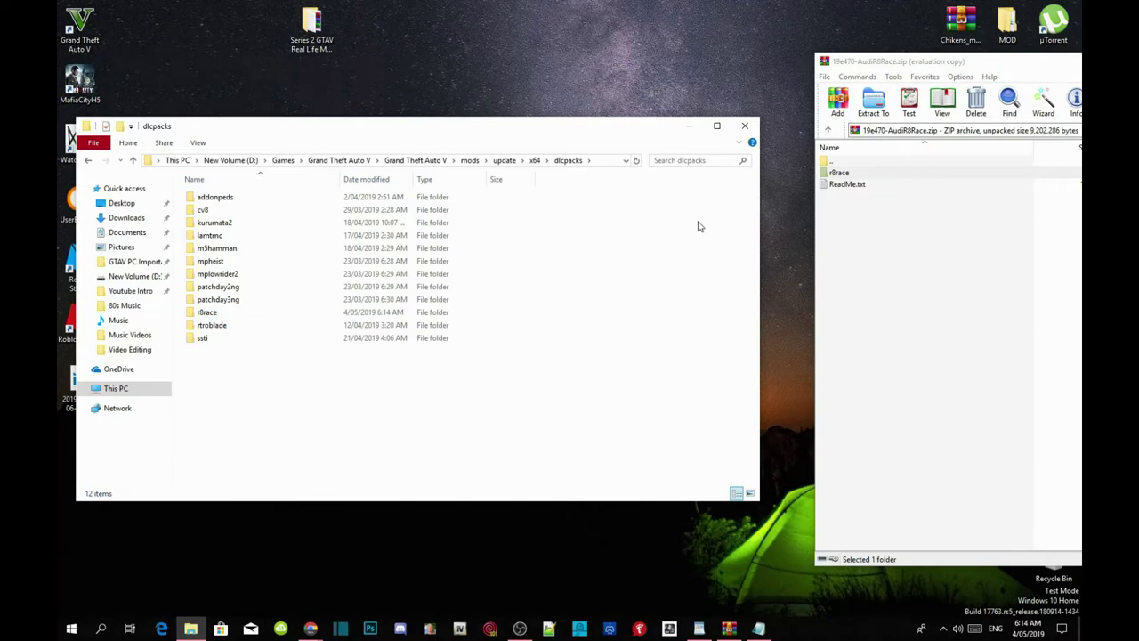
pyautogui.click(431, 161)
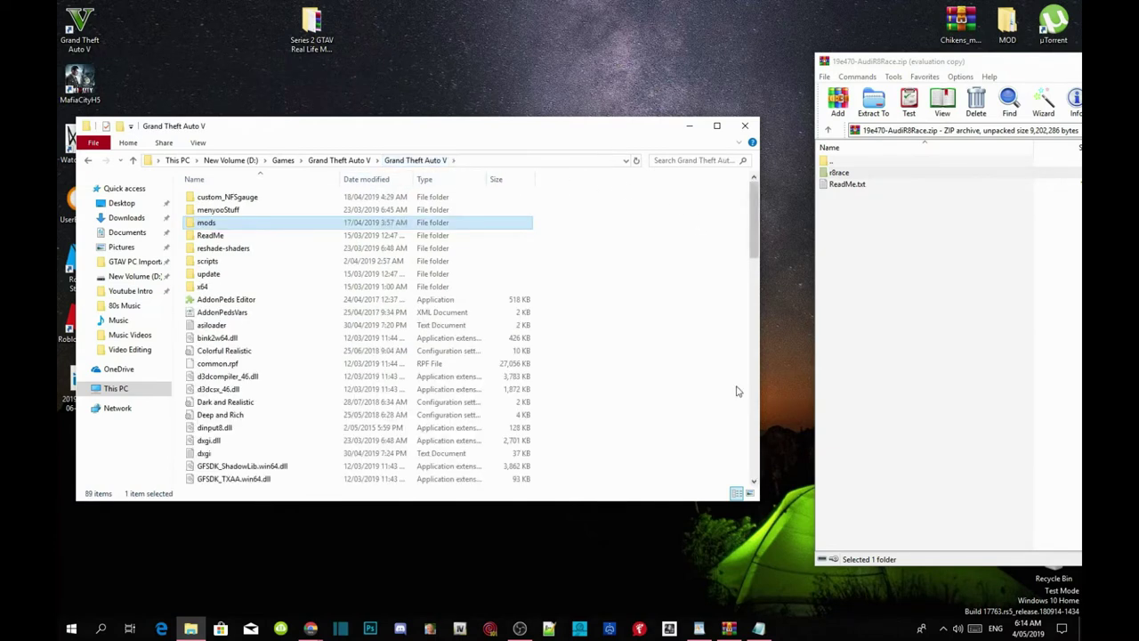
pyautogui.rightClick(646, 356)
pyautogui.click(689, 402)
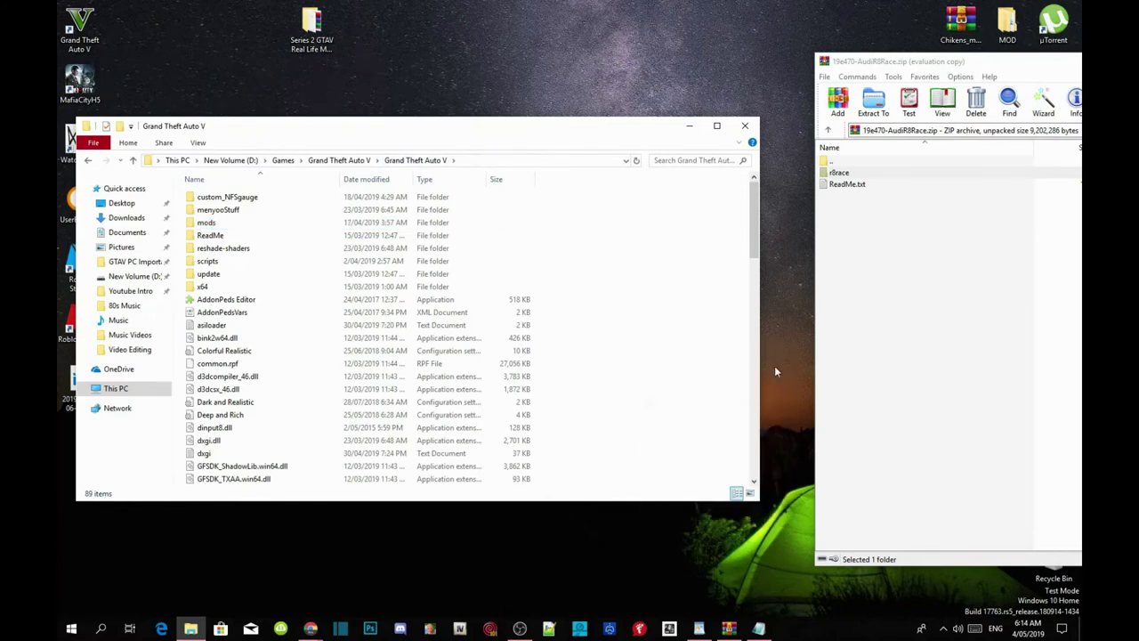
# - Launch OpenIV for Grand Theft Auto V on Windows and turn on edit mode
pyautogui.click(746, 127)
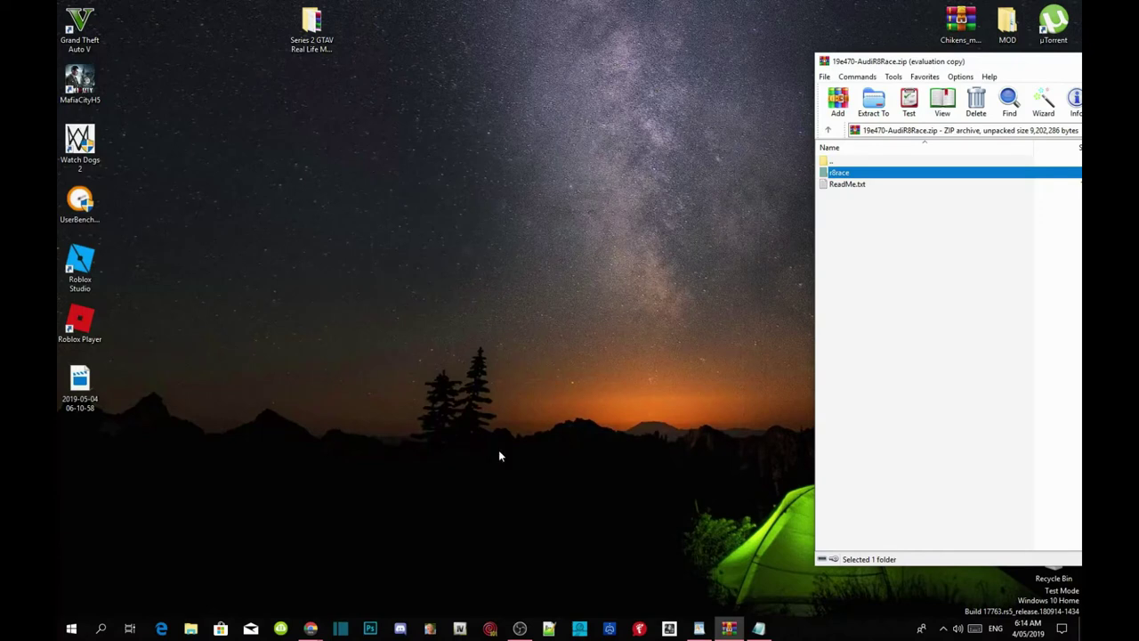
pyautogui.click(459, 628)
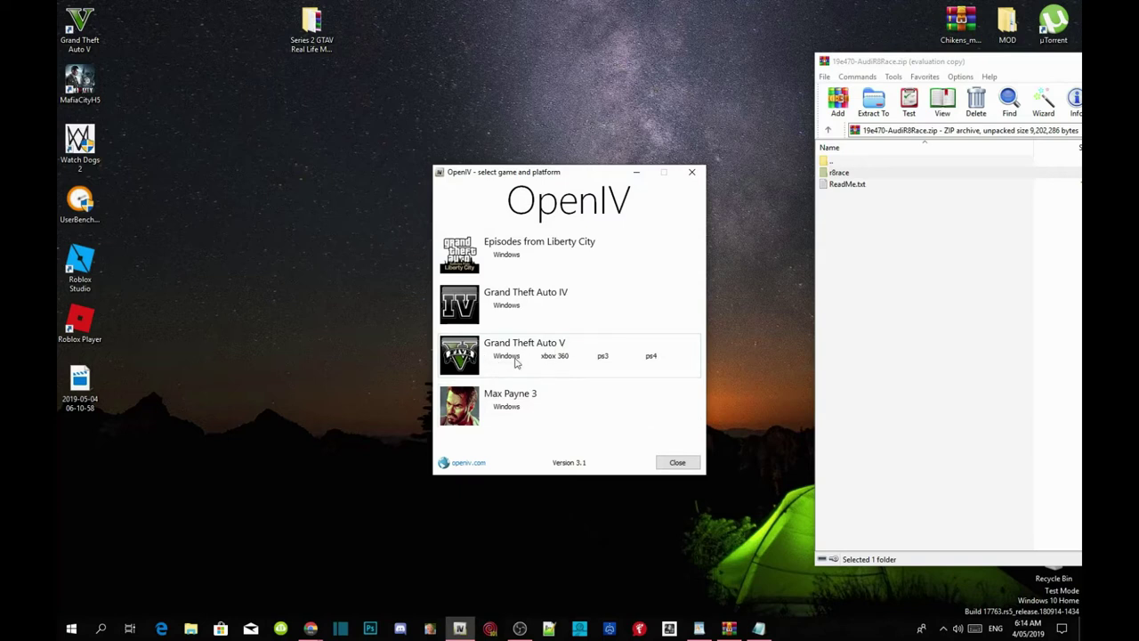
pyautogui.click(506, 356)
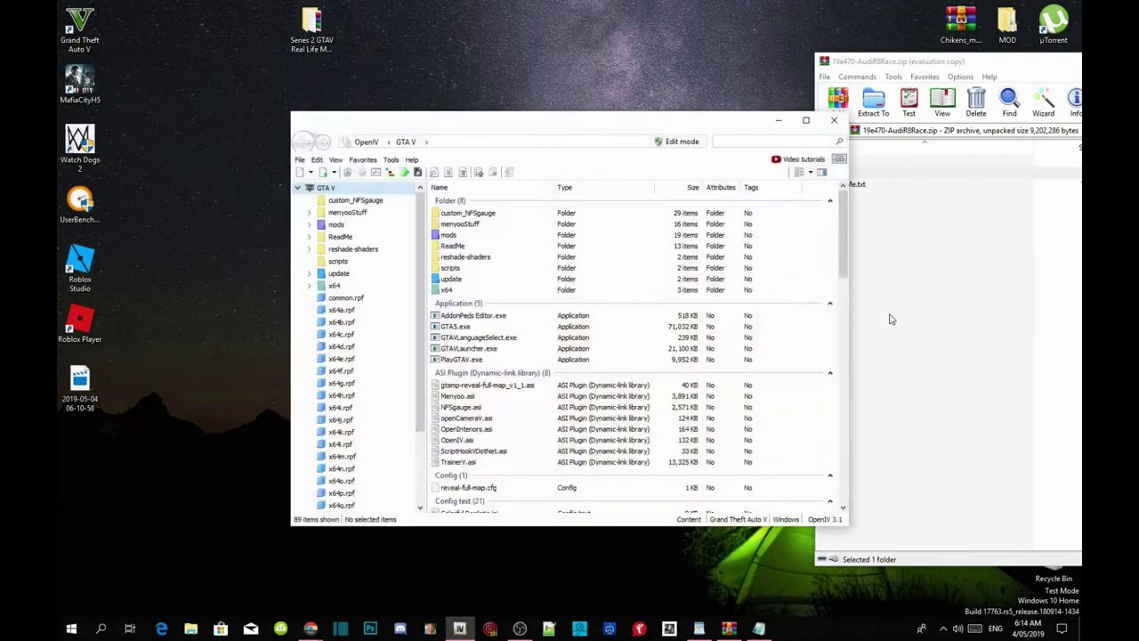
pyautogui.moveTo(724, 122); pyautogui.dragTo(587, 99)
pyautogui.click(543, 115)
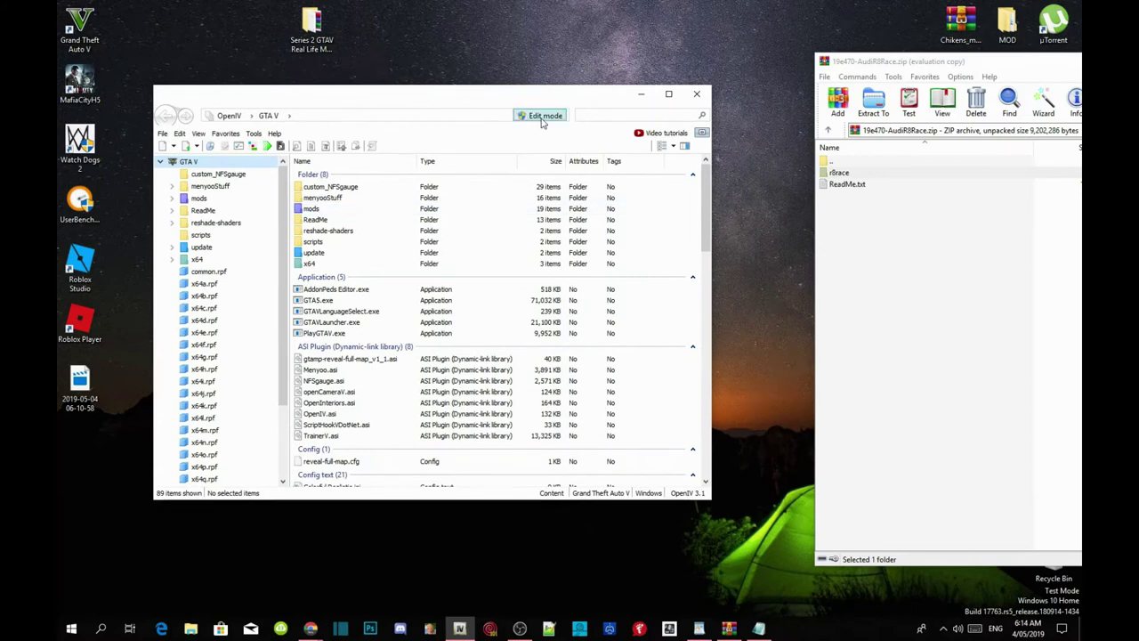
pyautogui.click(608, 354)
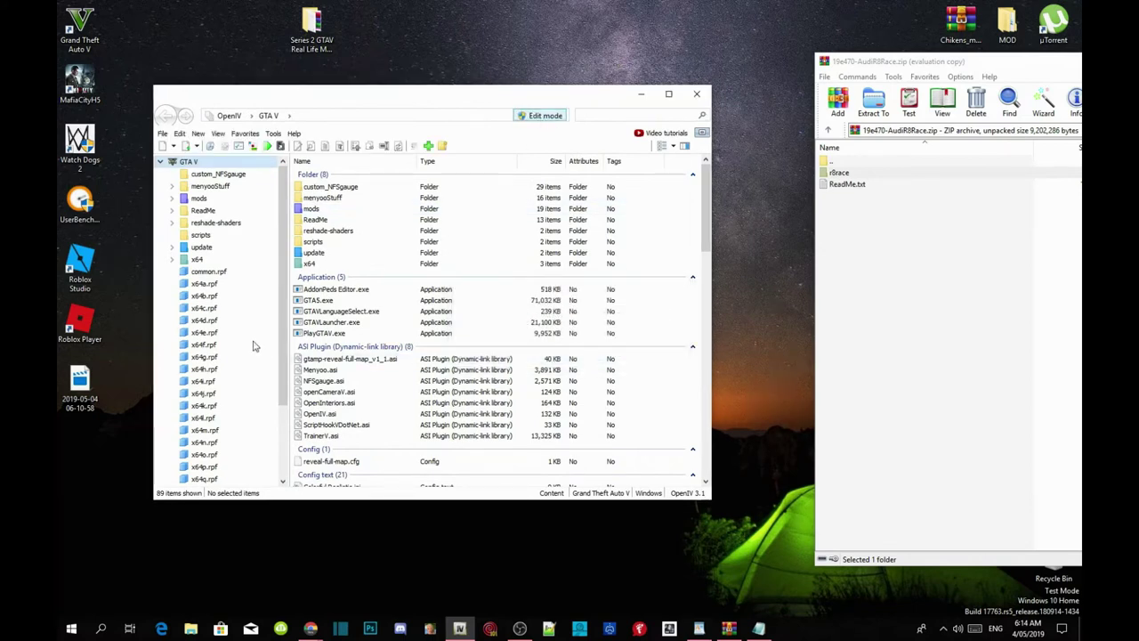
# - Browse to mods\update\update.rpf\common\data so dlclist.xml is listed
pyautogui.click(311, 208)
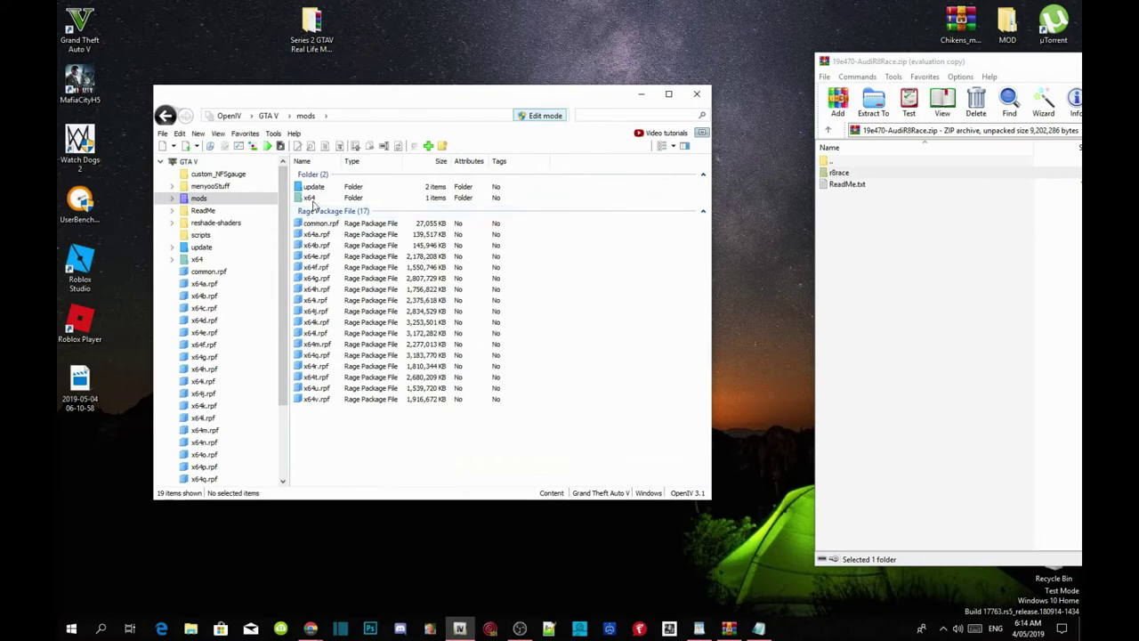
pyautogui.doubleClick(316, 188)
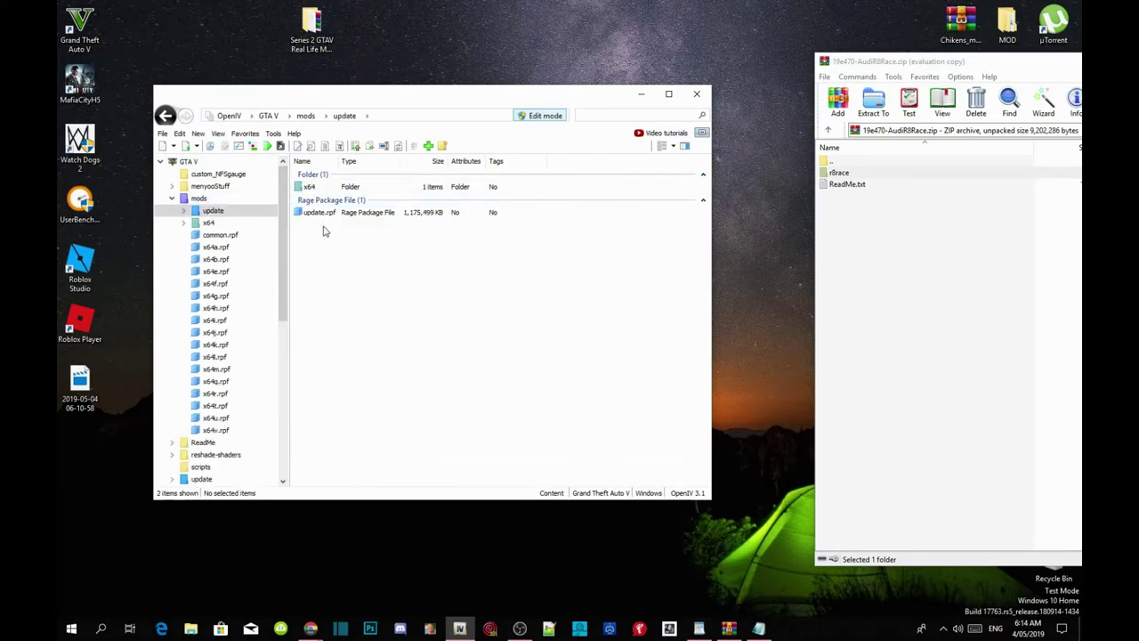
pyautogui.doubleClick(331, 213)
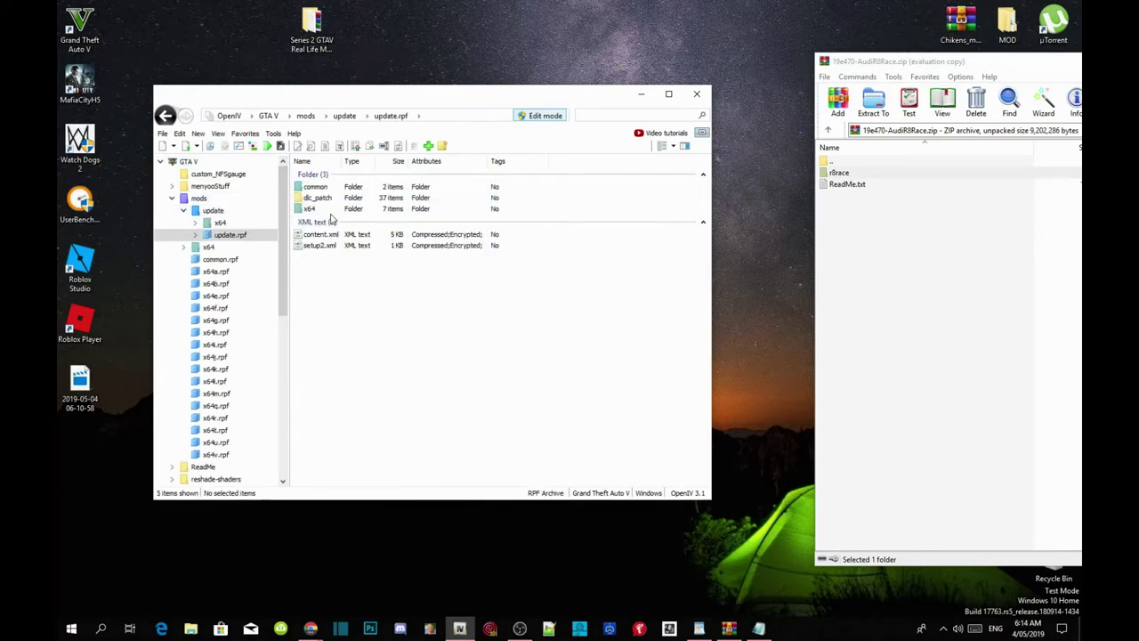
pyautogui.doubleClick(319, 189)
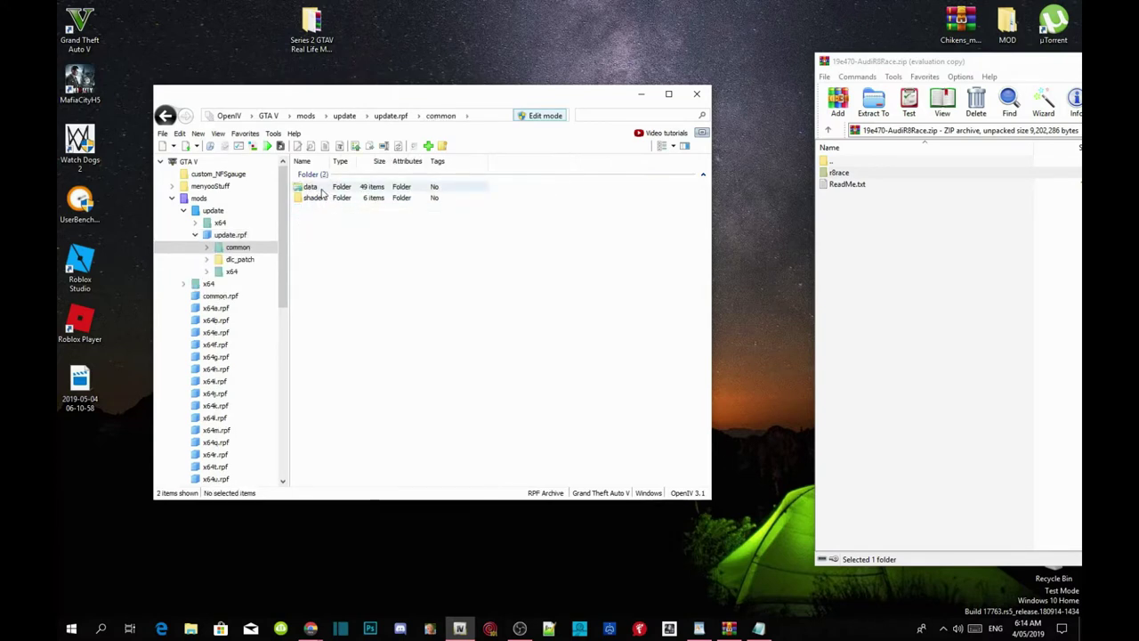
pyautogui.doubleClick(322, 191)
pyautogui.scroll(-9, 323, 191)
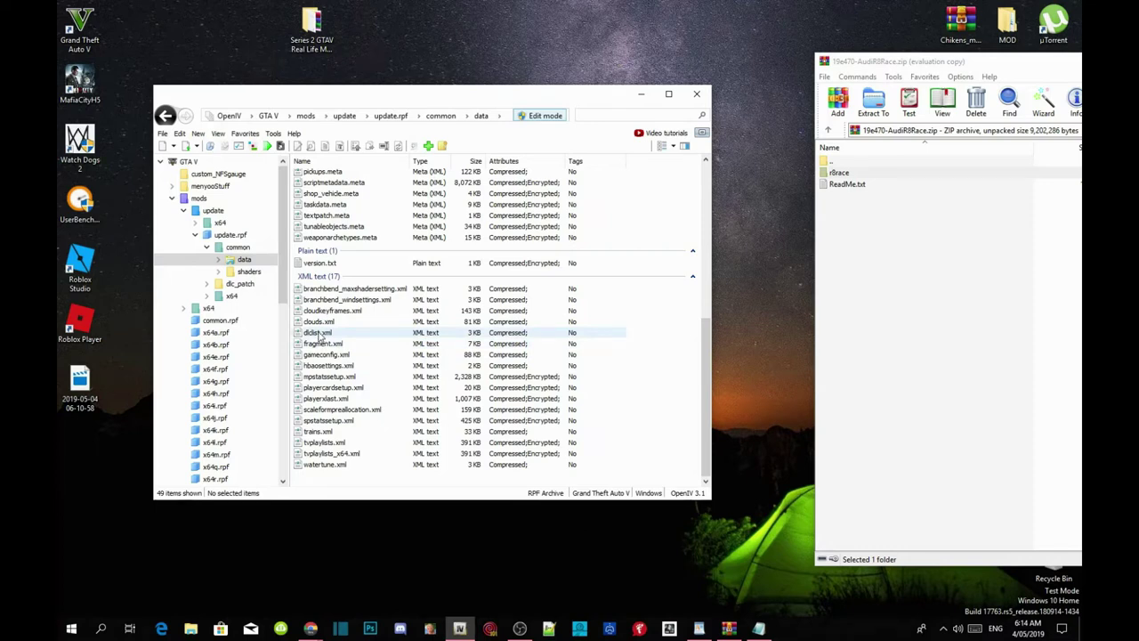
# - Open dlclist.xml for editing, then copy the <Item>dlcpacks:/r8race/</Item> line from the ReadMe
pyautogui.rightClick(319, 335)
pyautogui.click(344, 353)
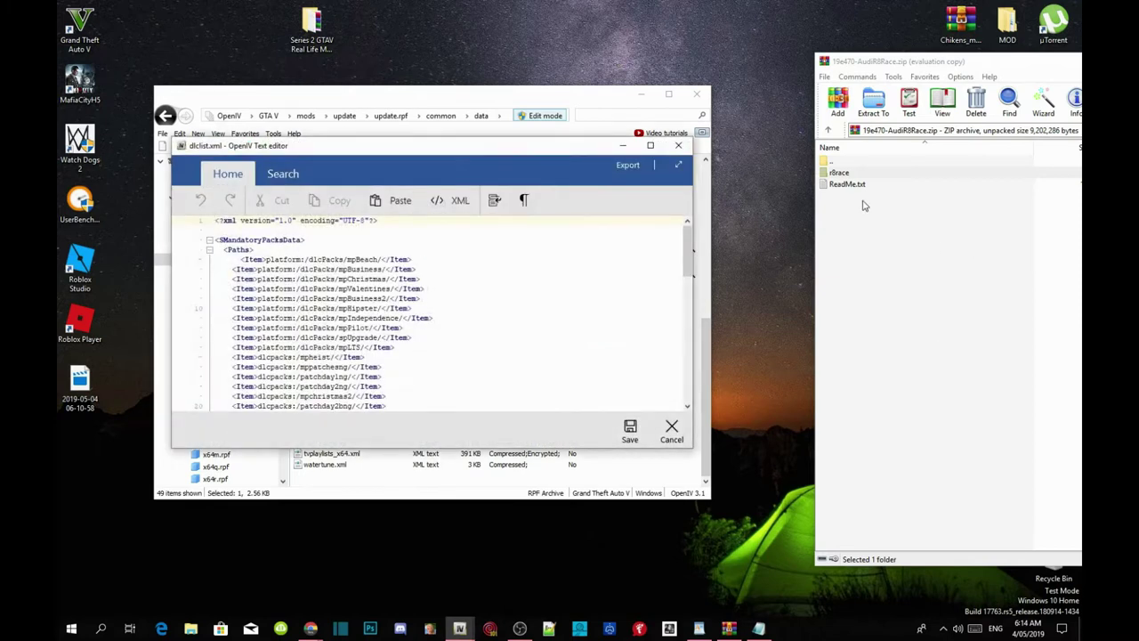
pyautogui.click(758, 628)
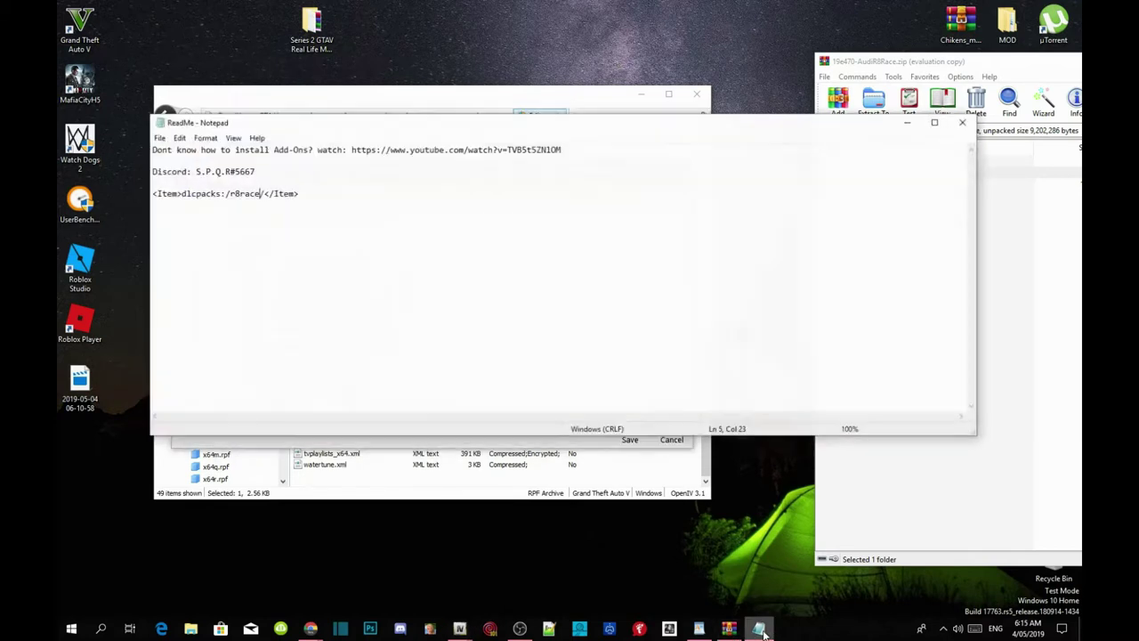
pyautogui.moveTo(181, 193); pyautogui.dragTo(151, 199)
pyautogui.click(308, 192)
pyautogui.rightClick(180, 191)
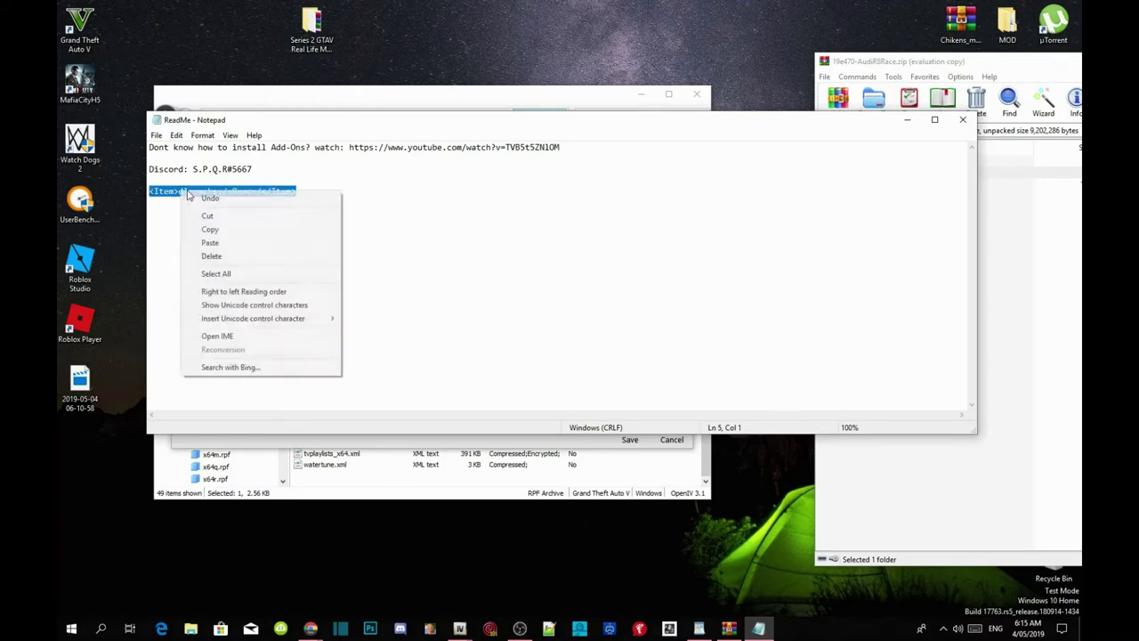
pyautogui.click(209, 231)
pyautogui.click(307, 191)
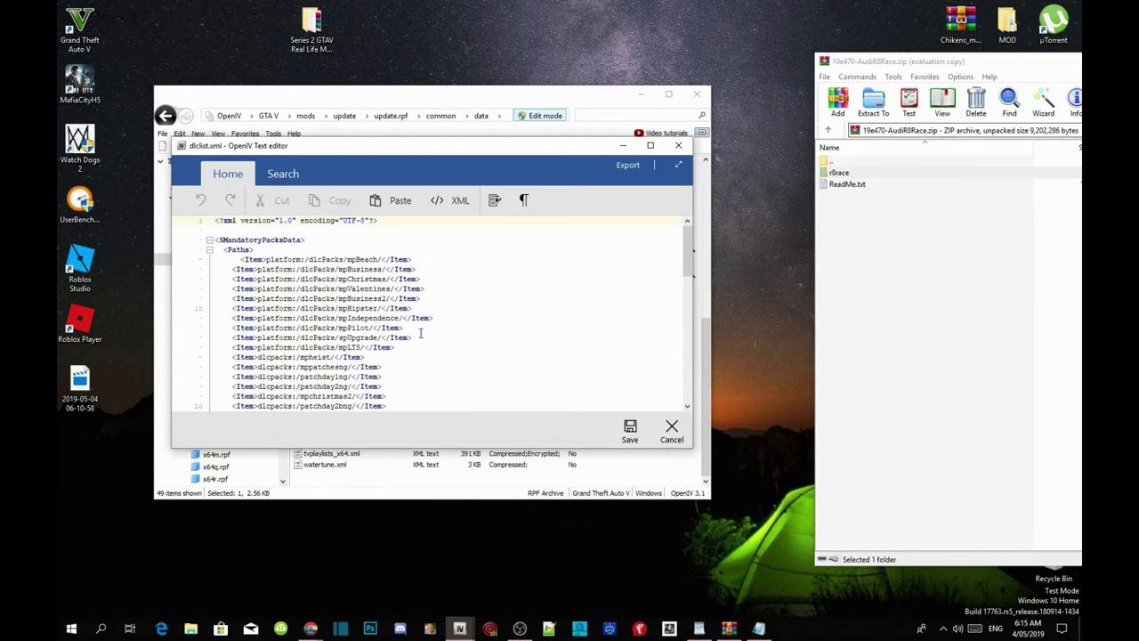
# - Paste <Item>dlcpacks:/r8race/</Item> on a new line after the ssti entry and save dlclist.xml
pyautogui.scroll(-18, 402, 318)
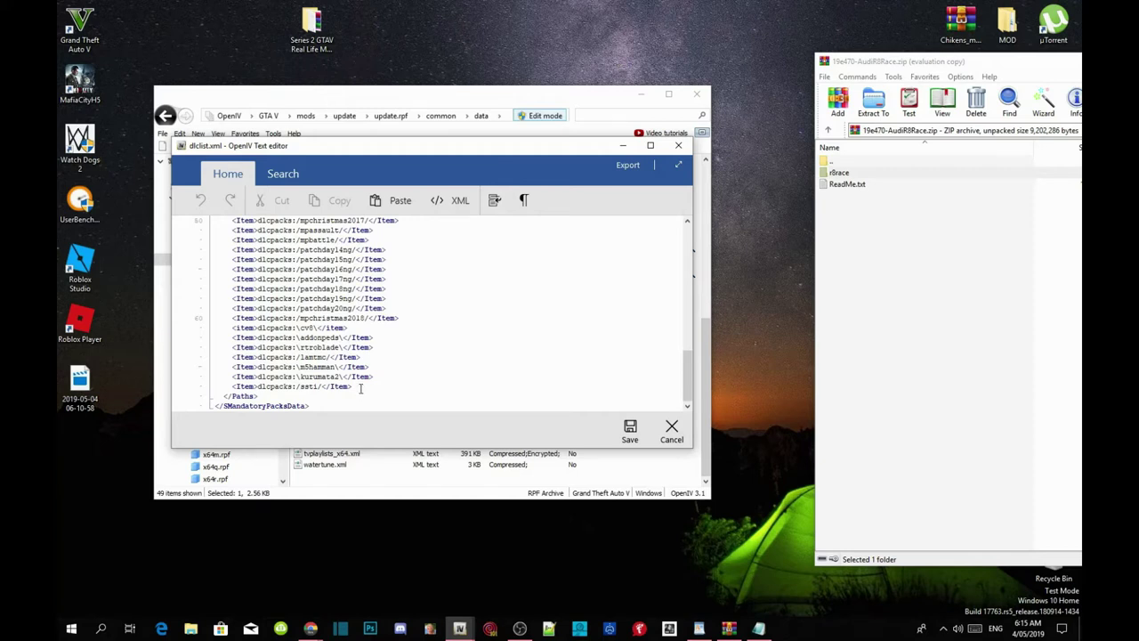
pyautogui.click(360, 388)
pyautogui.press('Return')
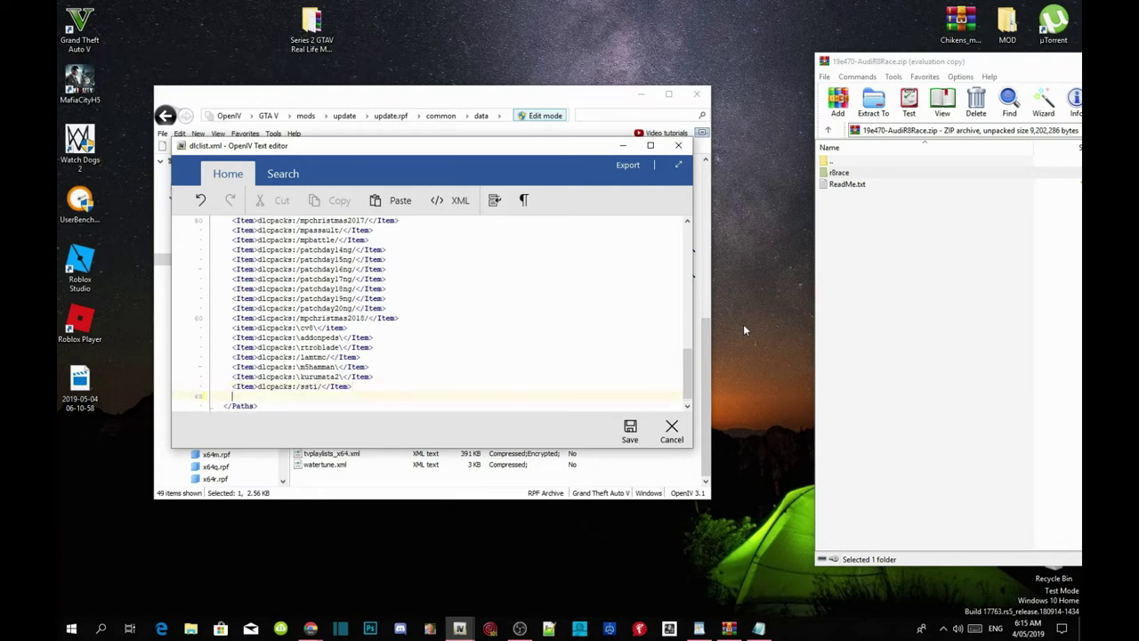
pyautogui.hotkey('ctrl', 'v')
pyautogui.scroll(-1, 458, 324)
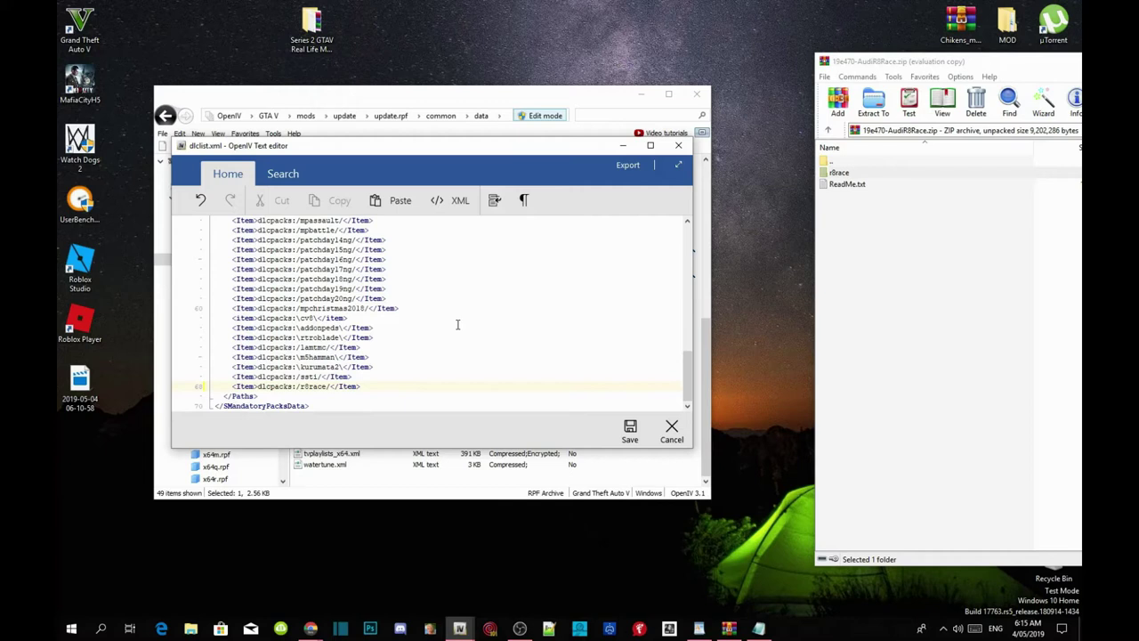
pyautogui.click(630, 436)
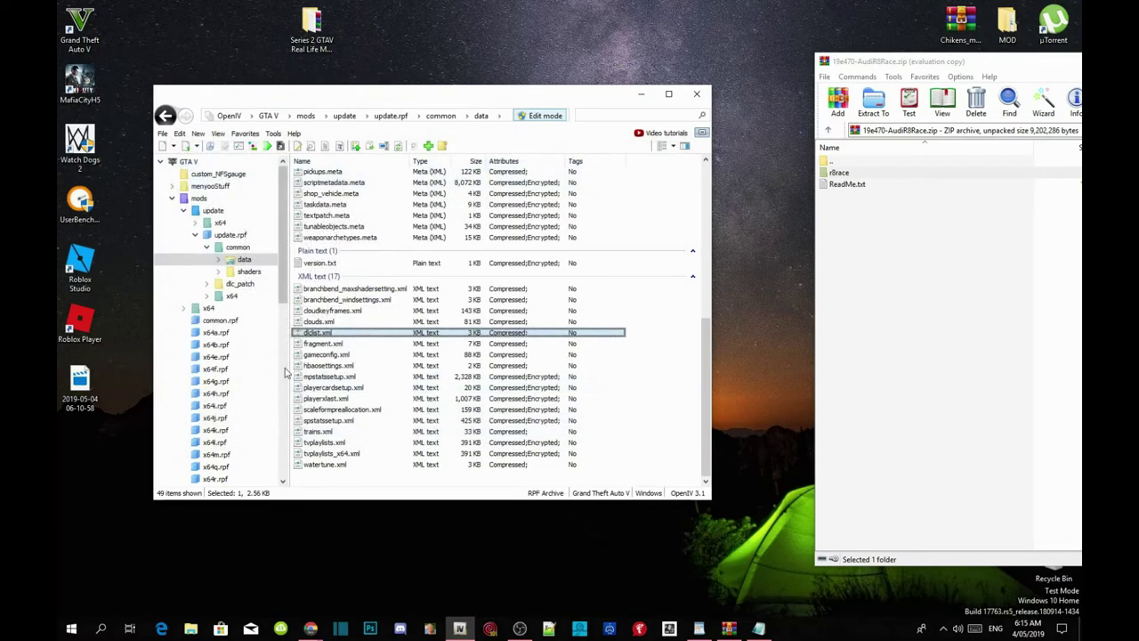
# - Verify the r8race entry in dlclist.xml, close the viewer, leave edit mode and return to the GTA V root
pyautogui.doubleClick(316, 334)
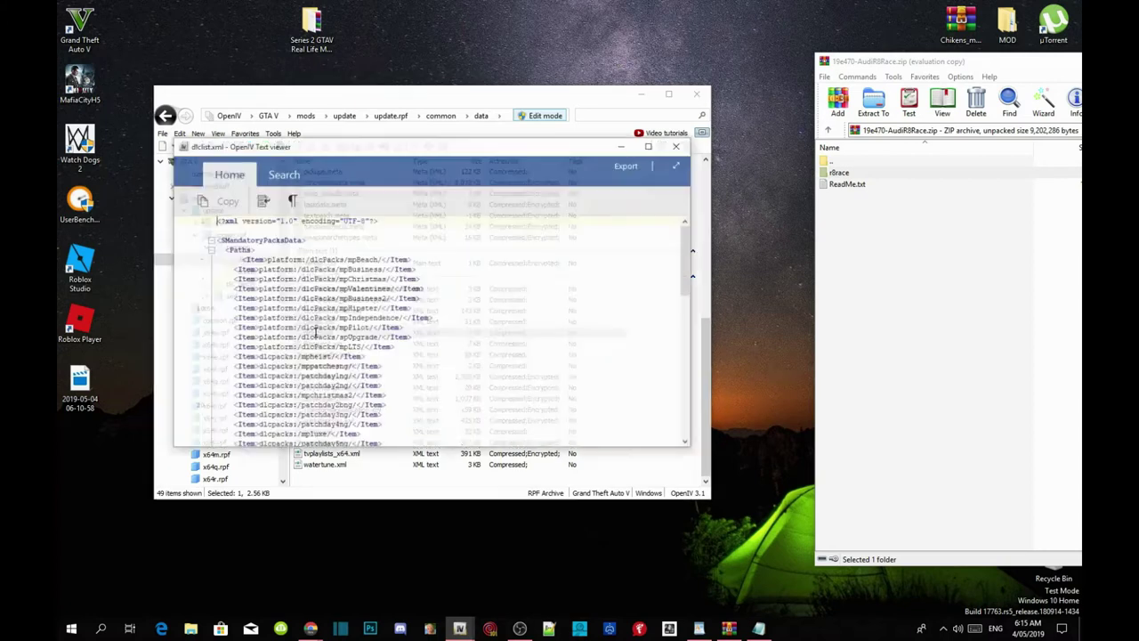
pyautogui.scroll(-7, 342, 338)
pyautogui.scroll(-8, 343, 338)
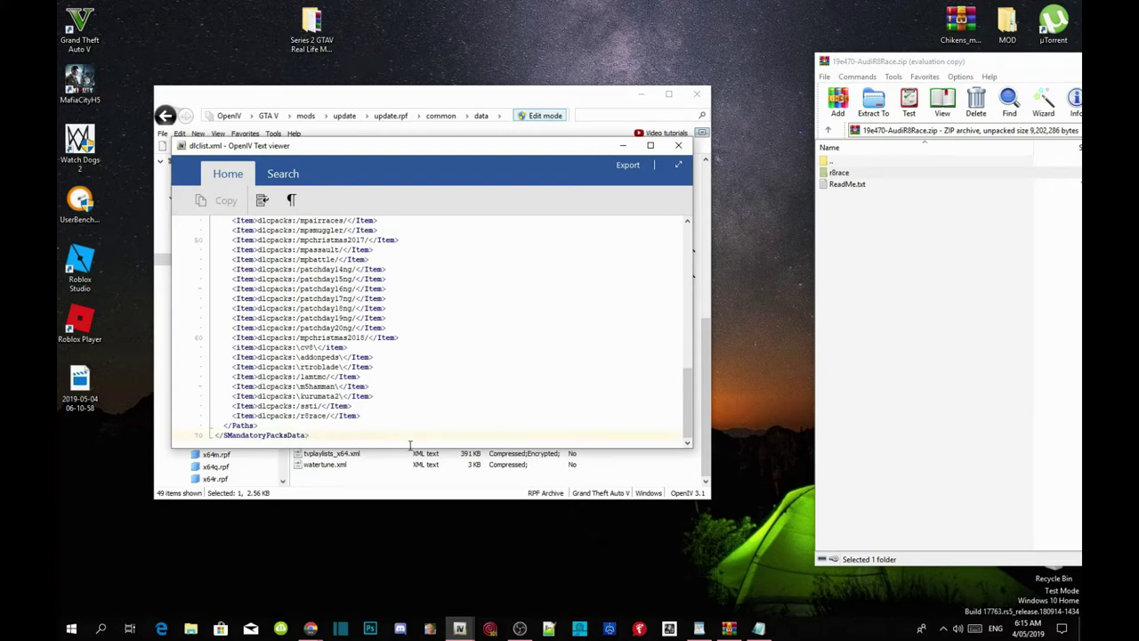
pyautogui.rightClick(411, 445)
pyautogui.click(376, 435)
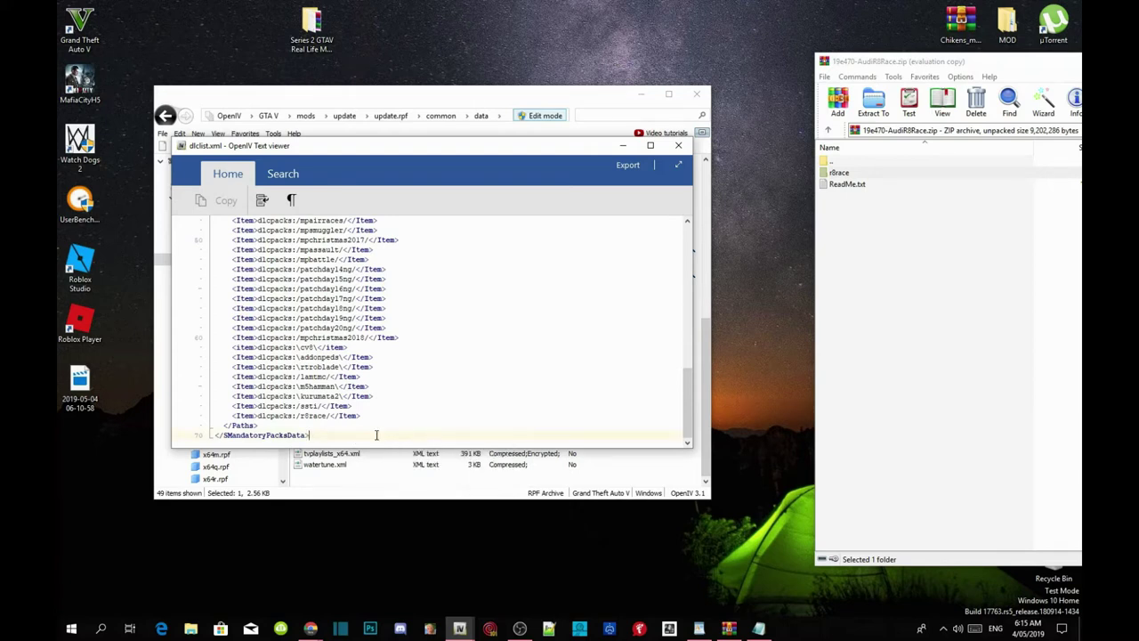
pyautogui.click(676, 147)
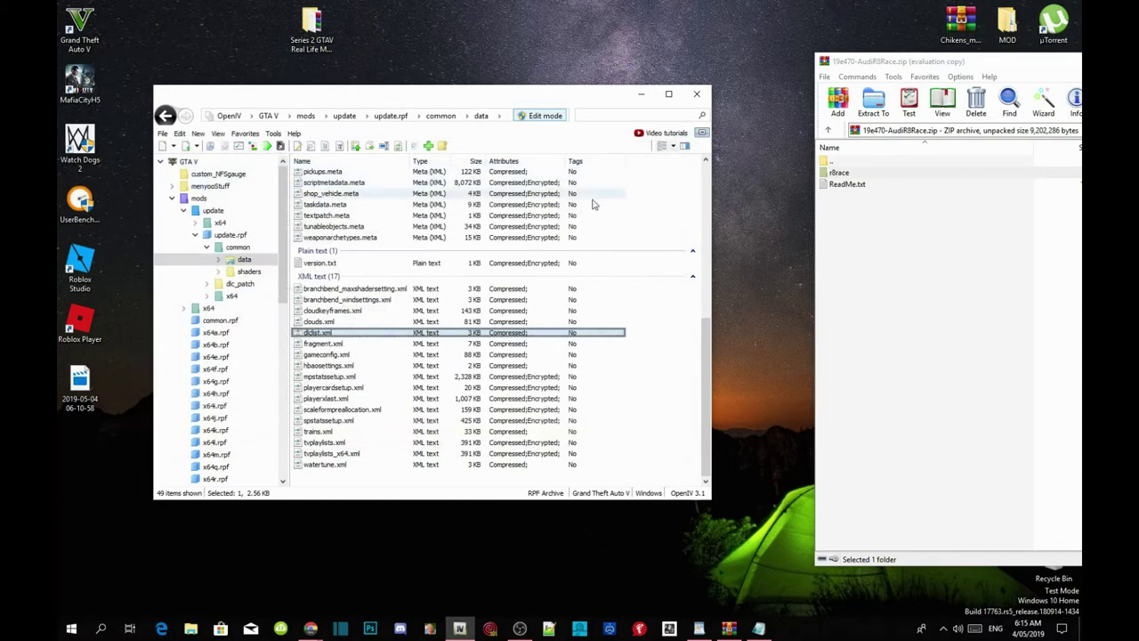
pyautogui.click(546, 117)
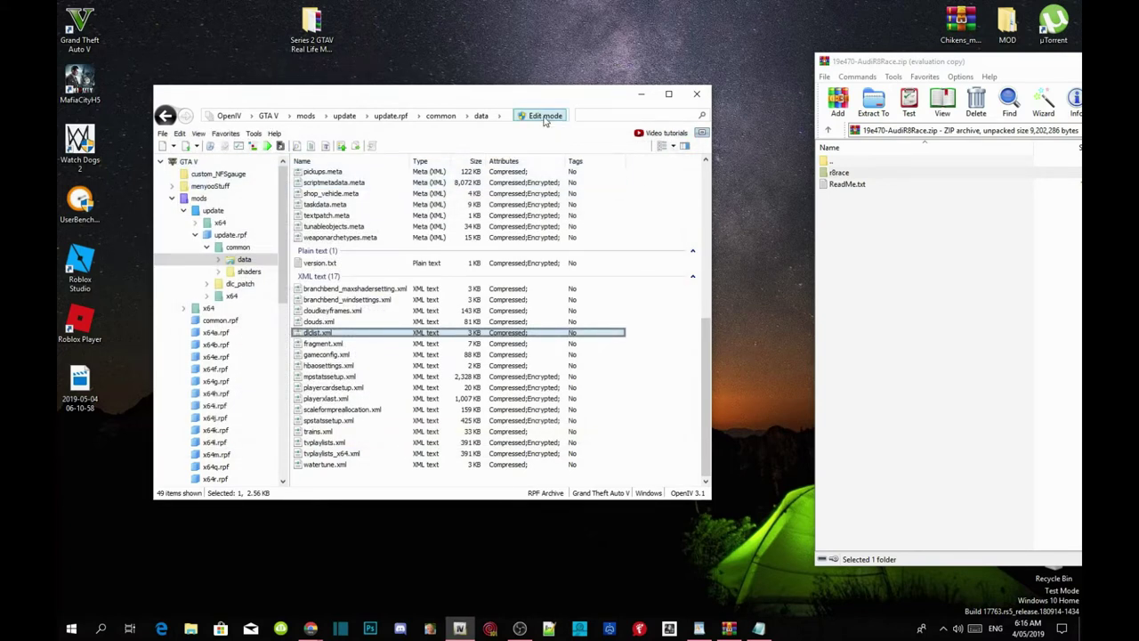
pyautogui.click(267, 116)
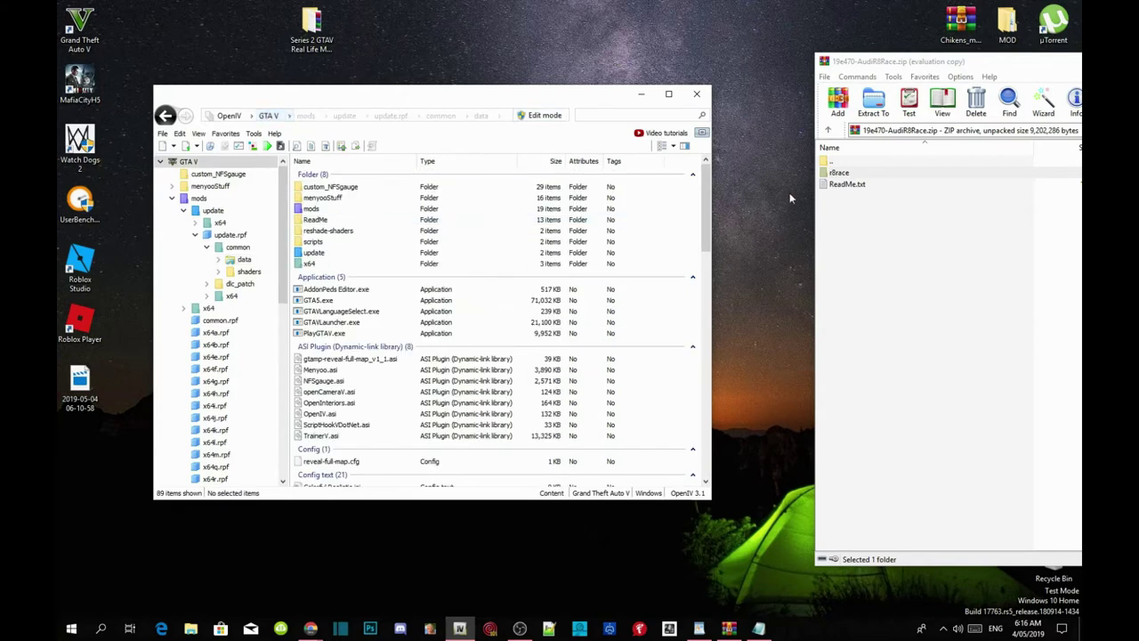
# - Close OpenIV and the AudiR8Race archive, refresh the desktop, and launch Grand Theft Auto V
pyautogui.click(696, 94)
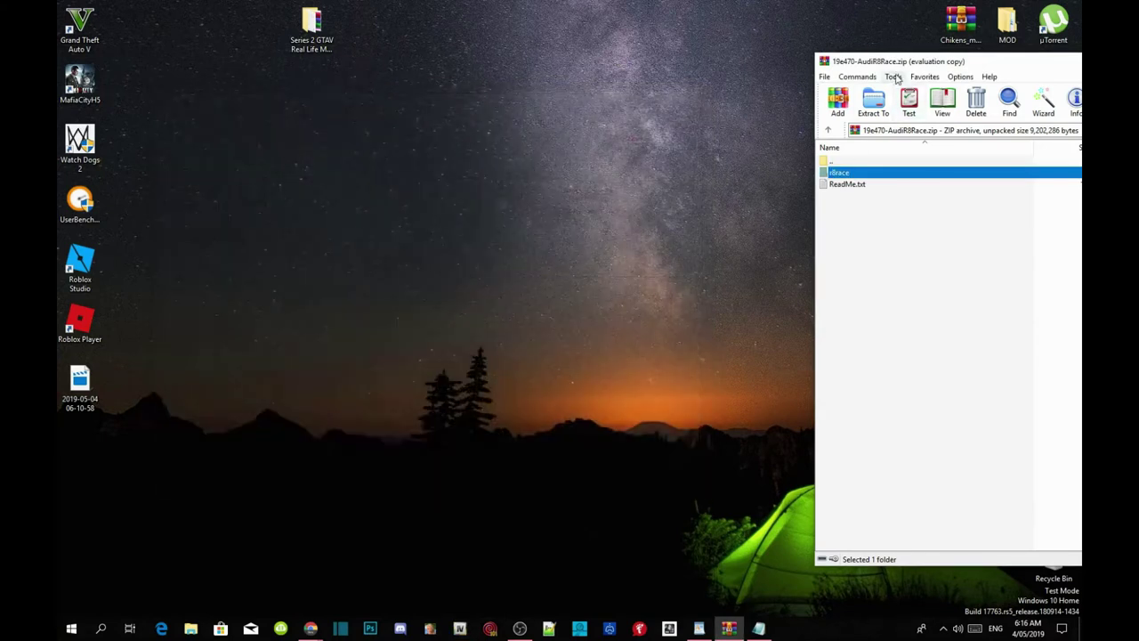
pyautogui.moveTo(890, 64); pyautogui.dragTo(332, 52)
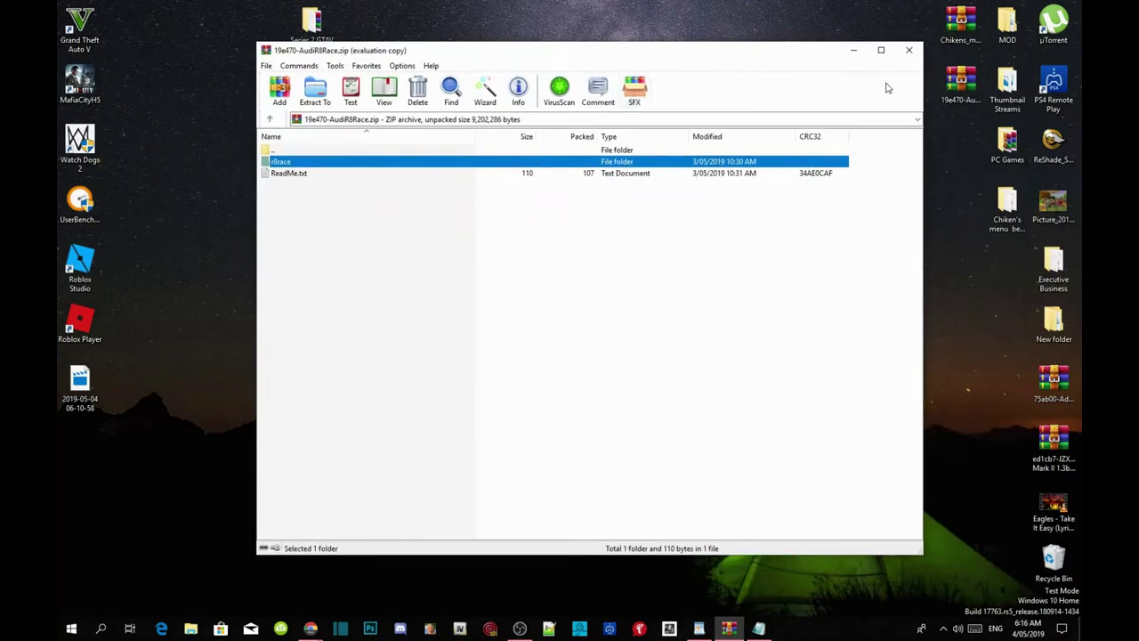
pyautogui.click(909, 51)
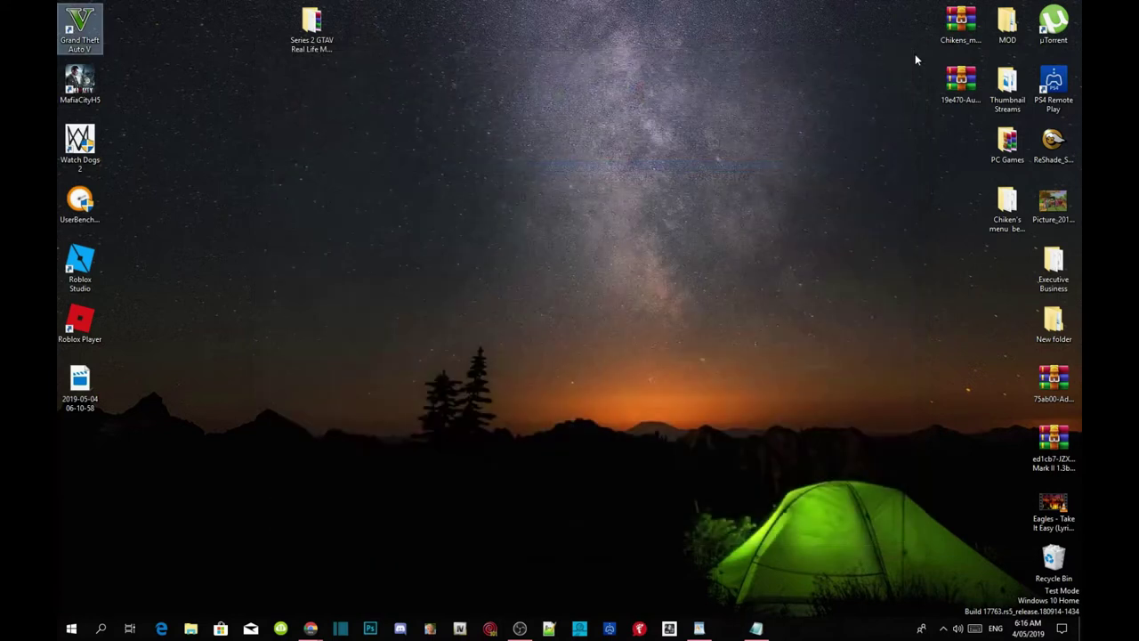
pyautogui.rightClick(623, 111)
pyautogui.click(670, 145)
pyautogui.rightClick(593, 123)
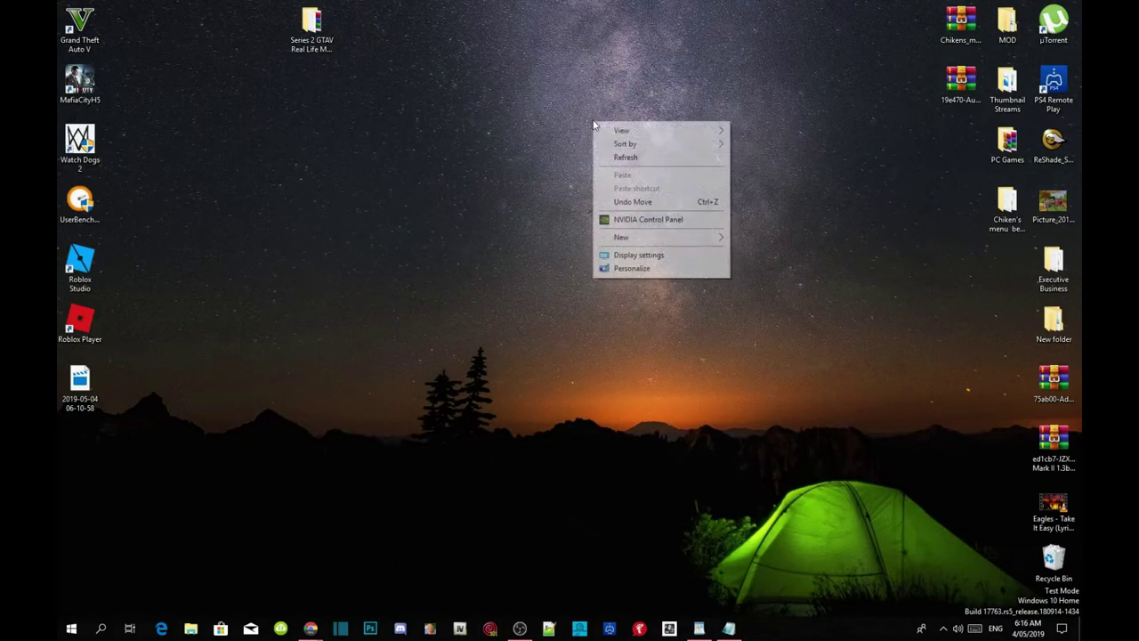
pyautogui.click(623, 158)
pyautogui.rightClick(548, 157)
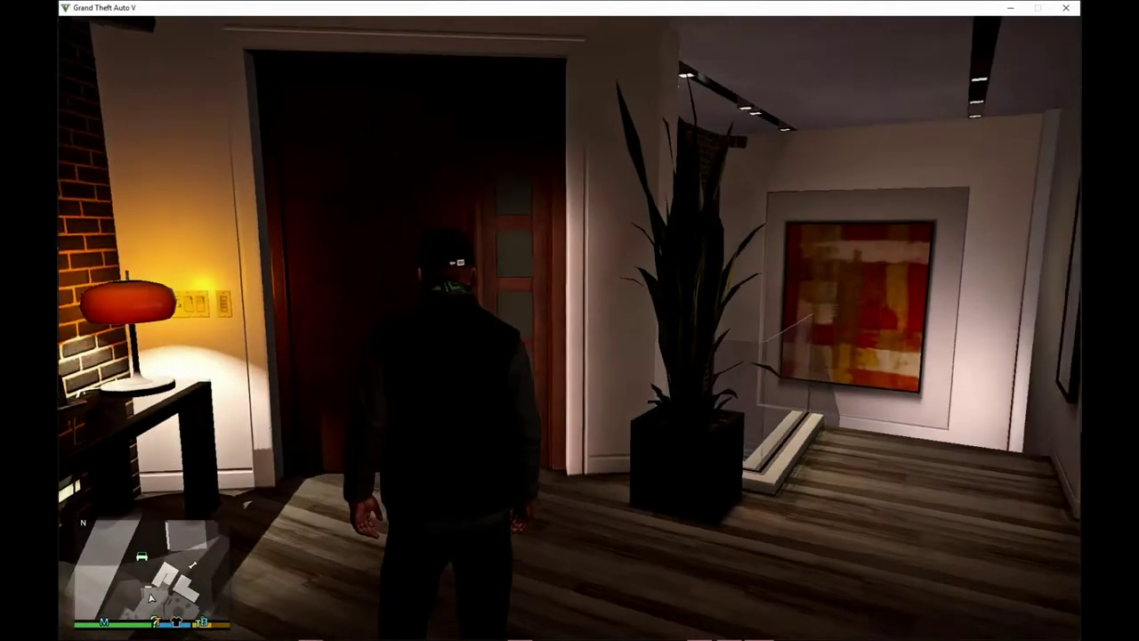
# - Walk the character out of the apartment toward the road, then teleport to the airport from the map
pyautogui.press('w')
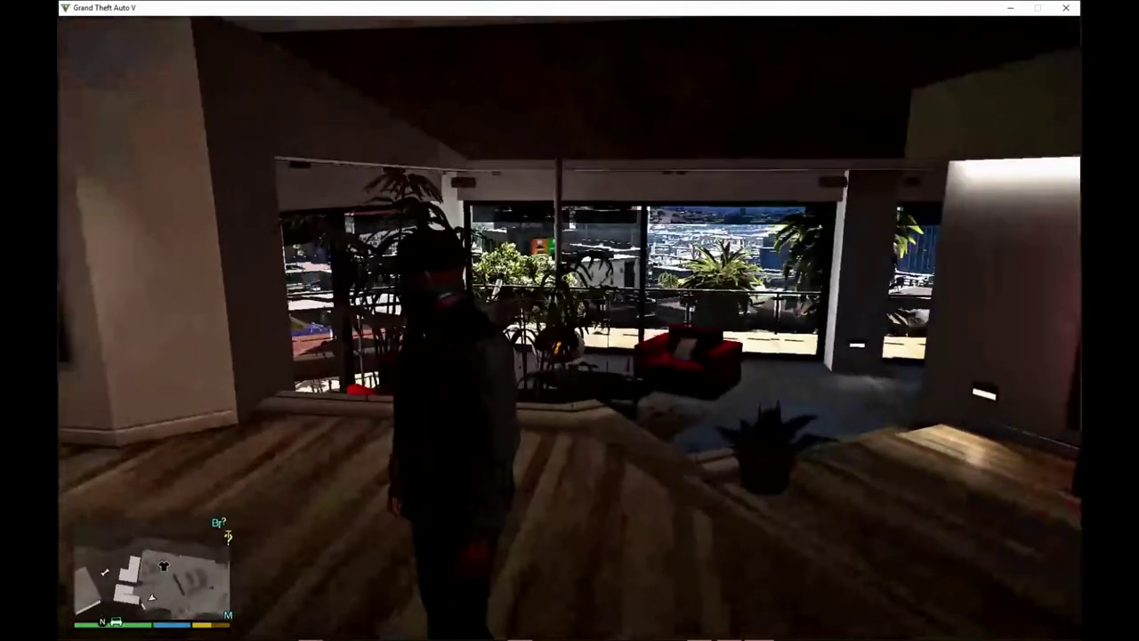
pyautogui.press('s')
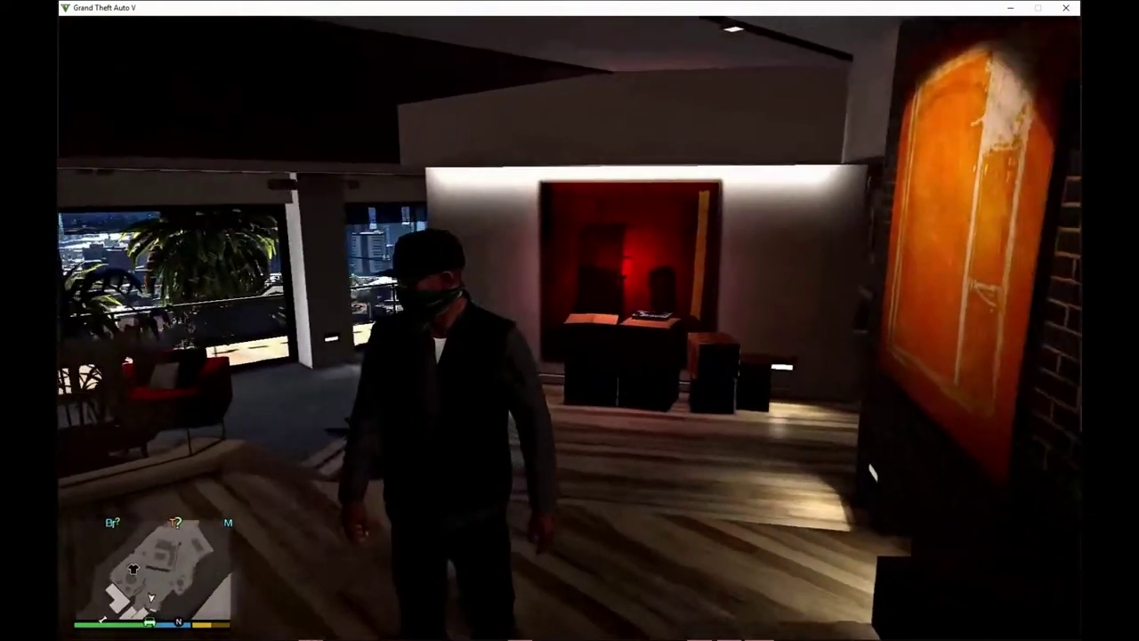
pyautogui.press('w')
pyautogui.press('w')
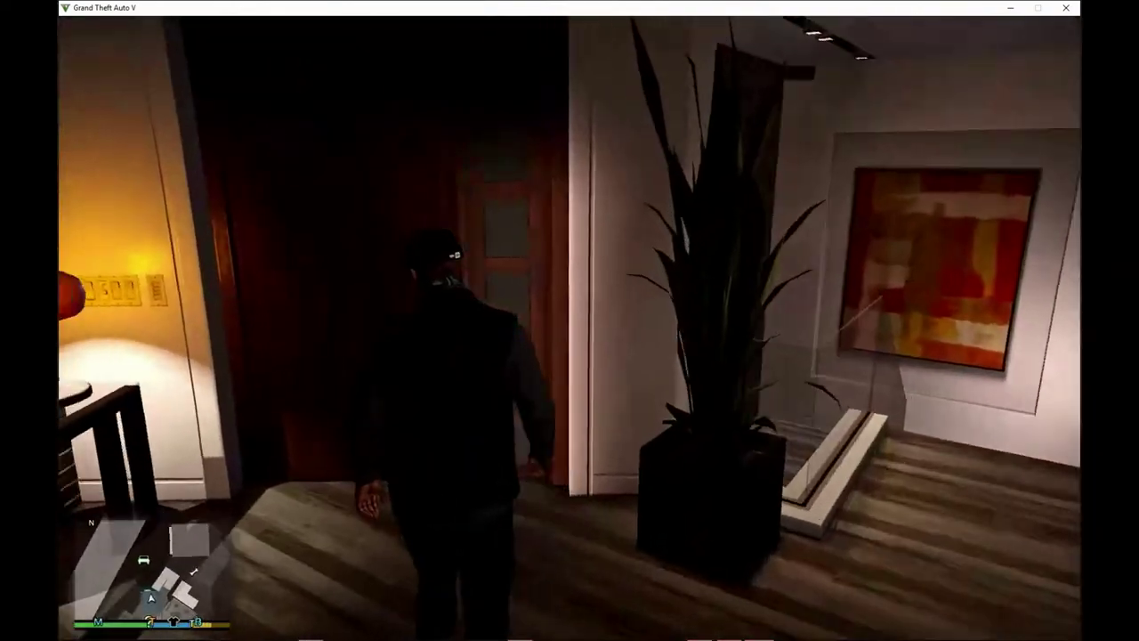
pyautogui.press('w')
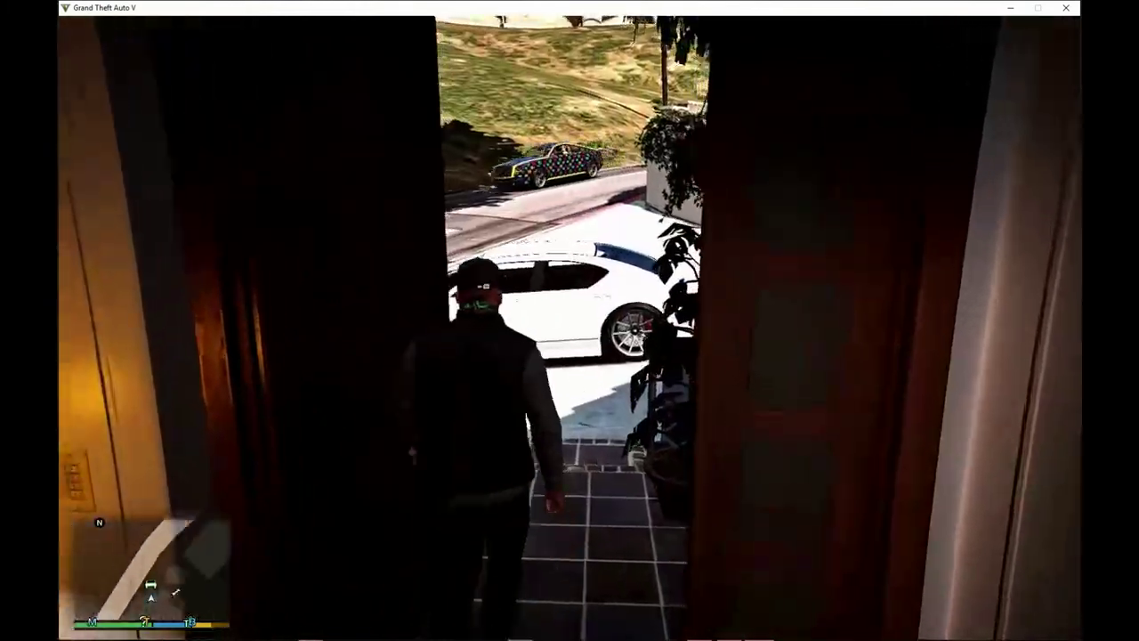
pyautogui.press('w')
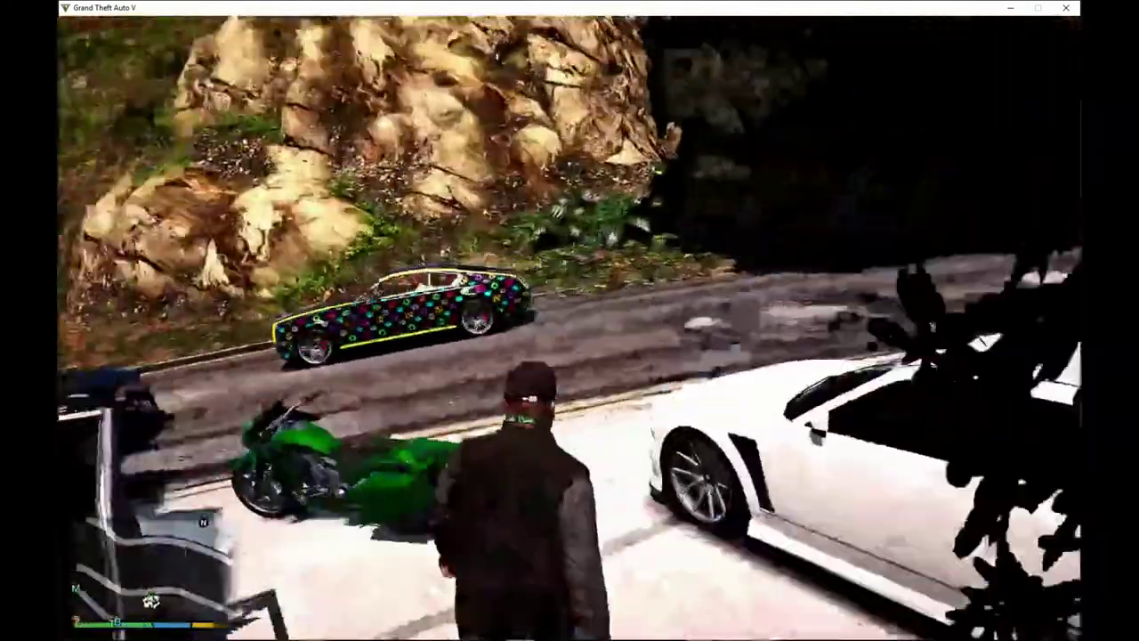
pyautogui.press('w')
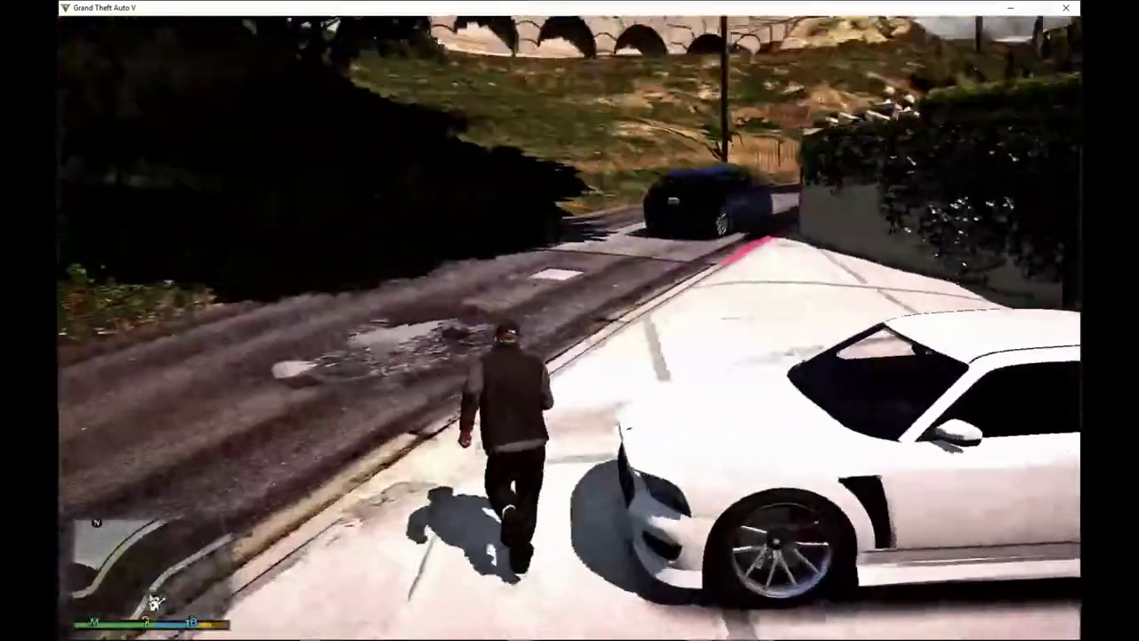
pyautogui.press('w')
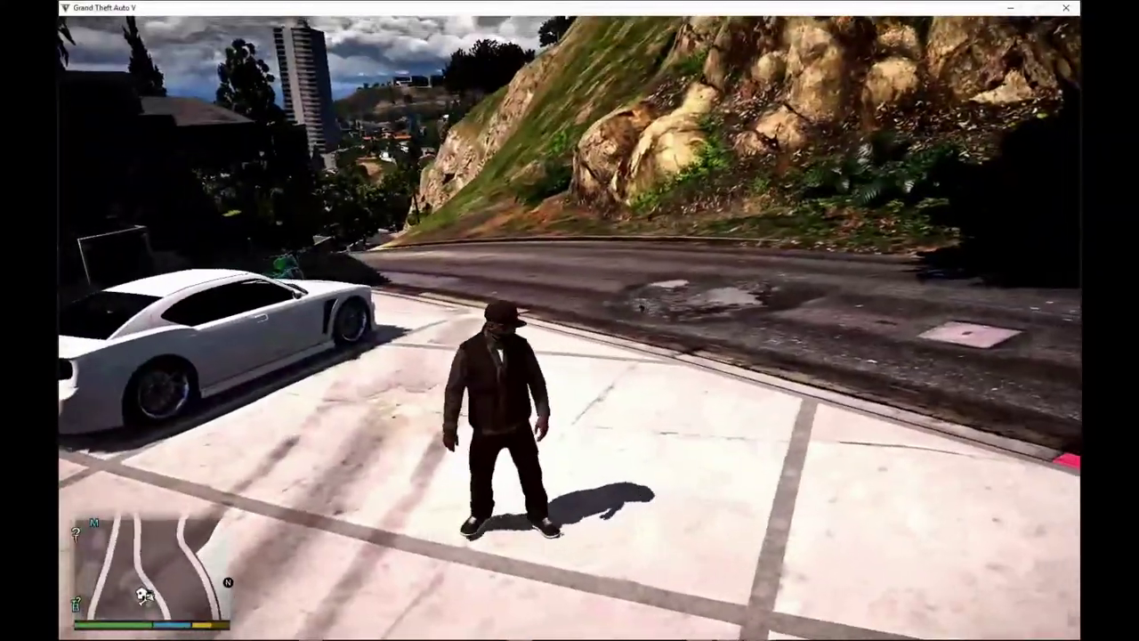
pyautogui.press('w')
pyautogui.press('w')
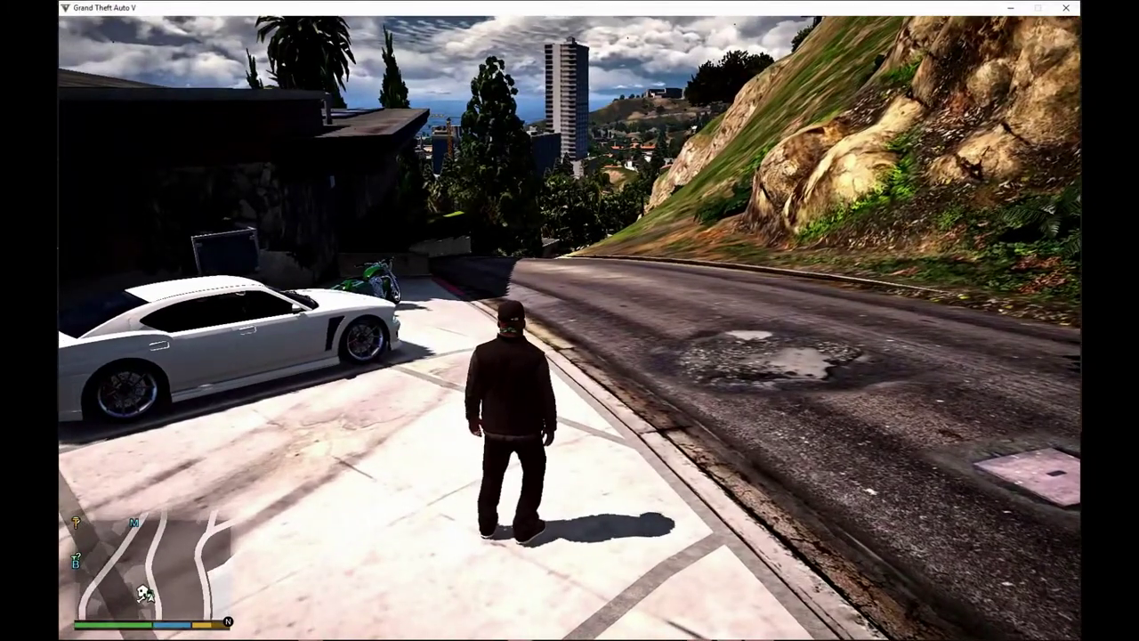
pyautogui.press('Escape')
pyautogui.click(953, 425)
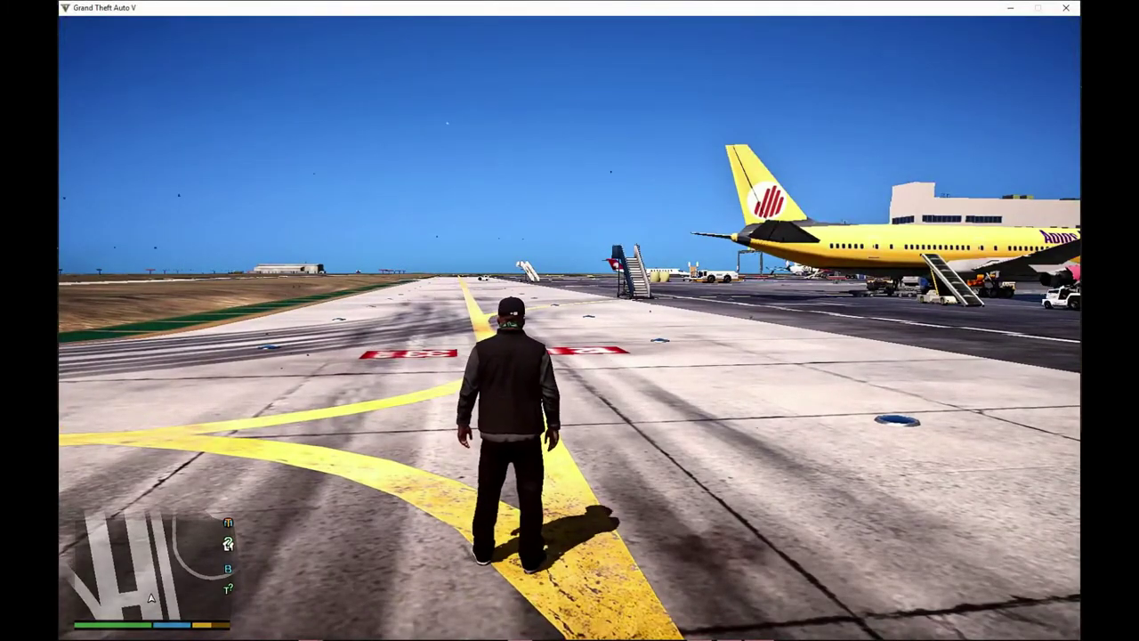
# - Open the F4 trainer's Vehicle Spawning section and enter the Added Vehicles Menu
pyautogui.press('F4')
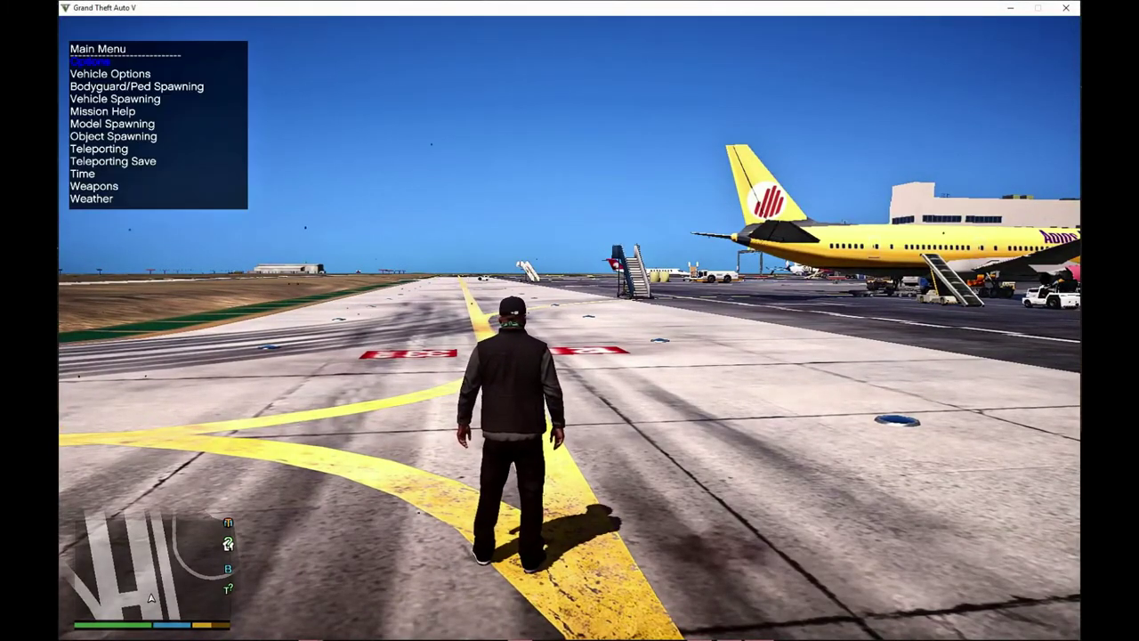
pyautogui.press('Down')
pyautogui.press('Down')
pyautogui.press('Down')
pyautogui.press('Down')
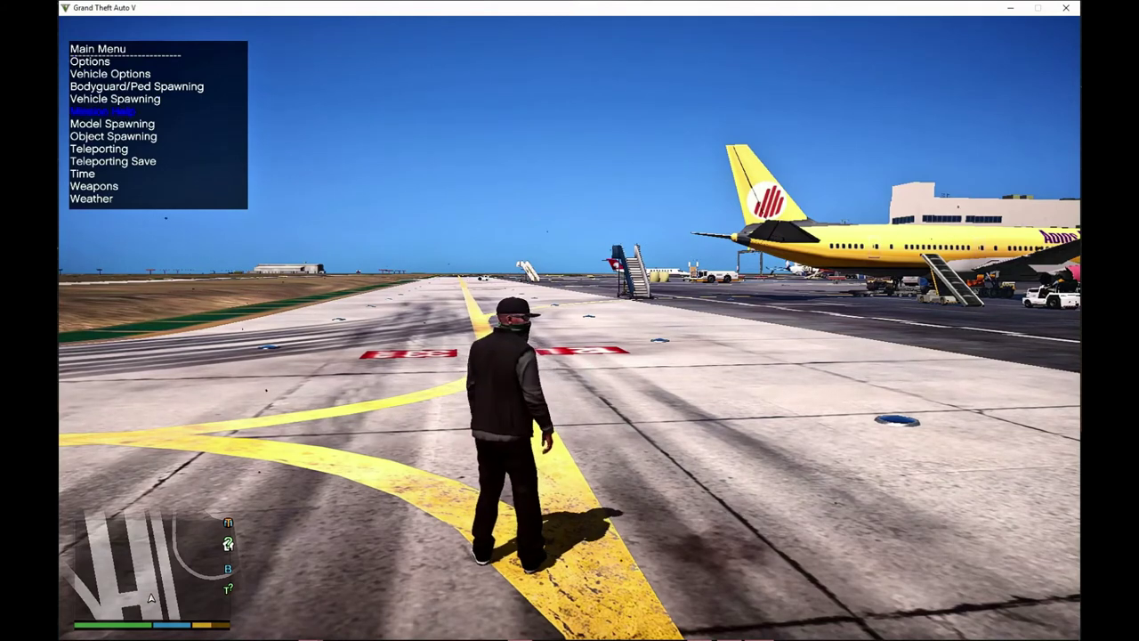
pyautogui.press('Up')
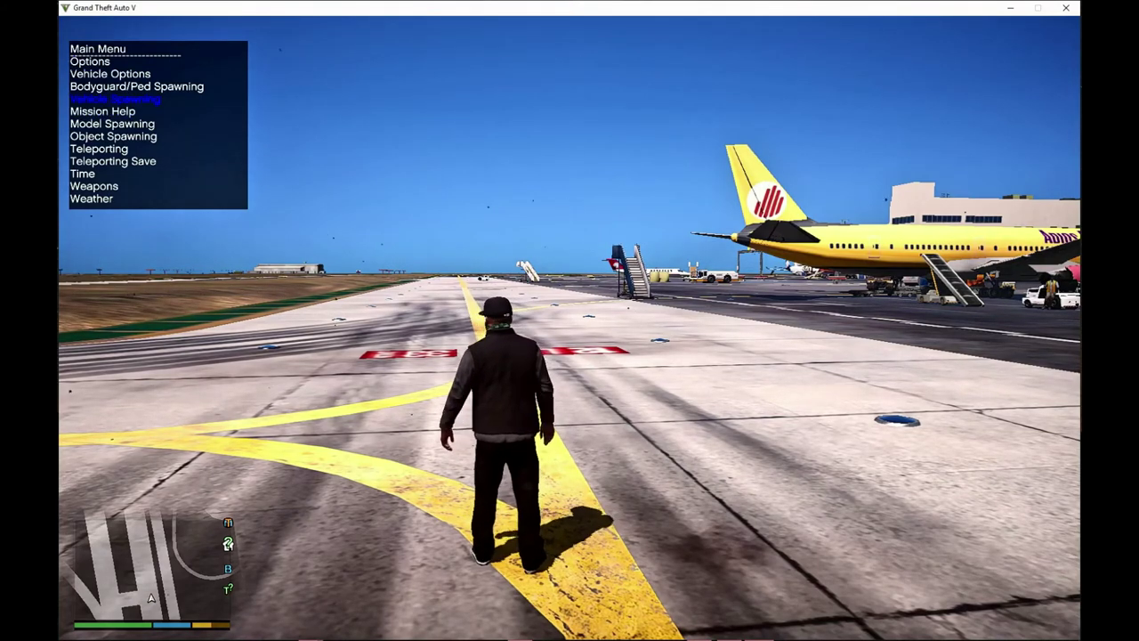
pyautogui.press('Return')
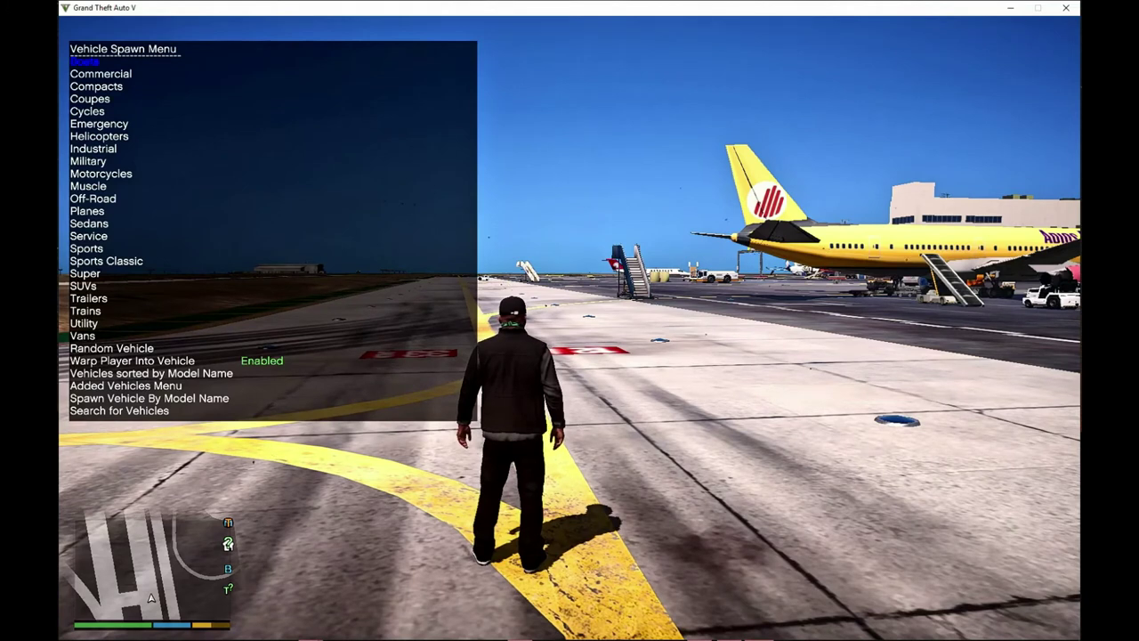
pyautogui.press('Up')
pyautogui.press('Up')
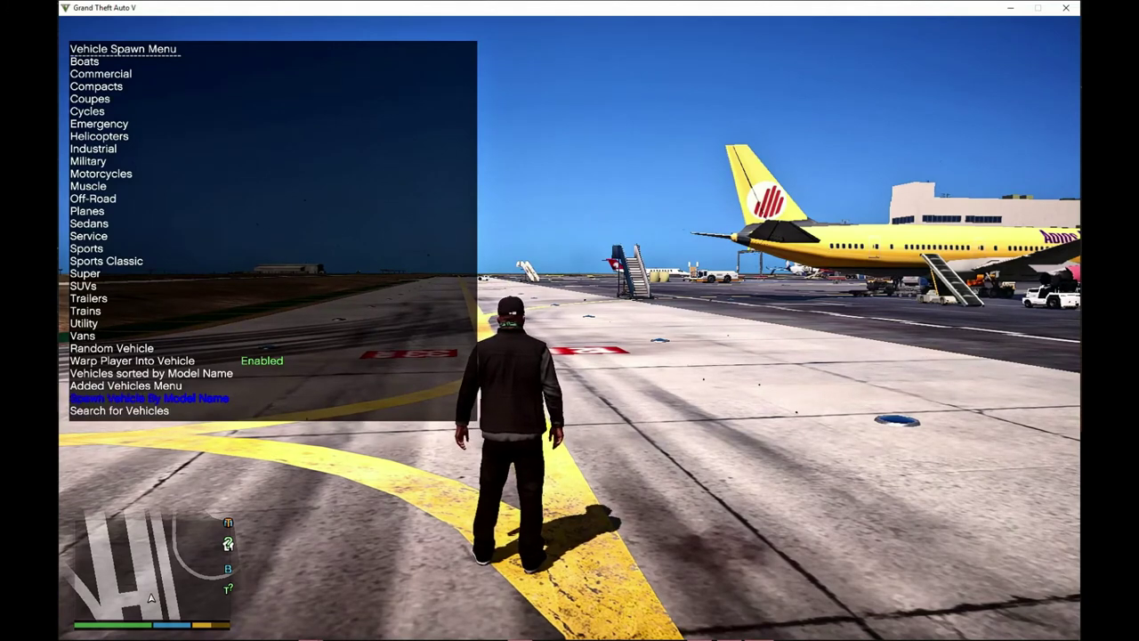
pyautogui.press('Up')
pyautogui.press('Return')
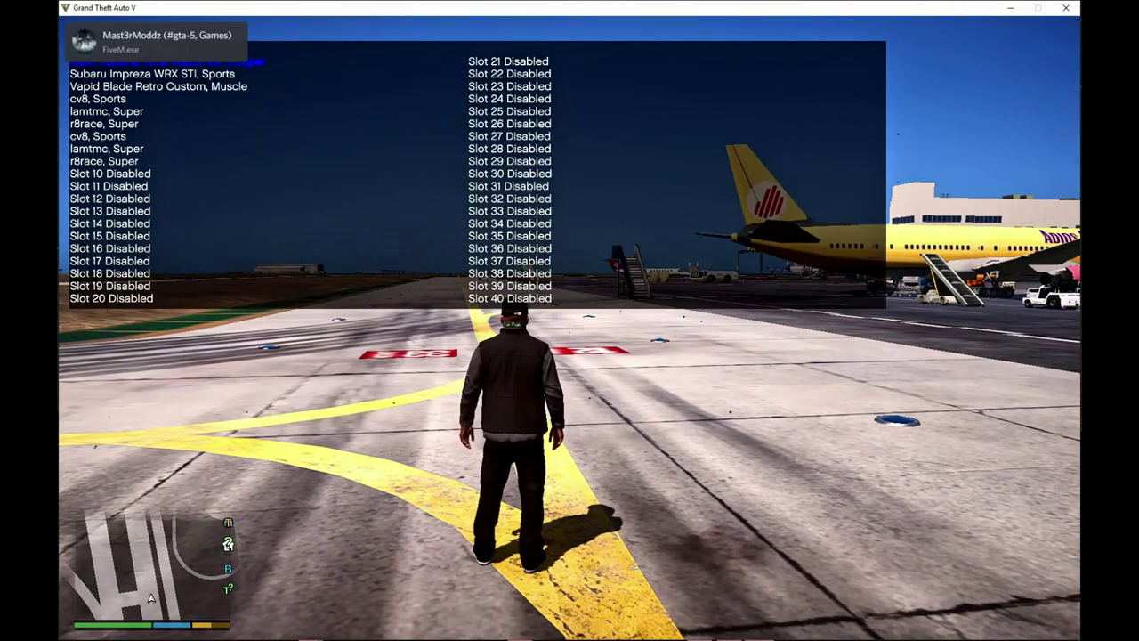
# - Select slot 6 'r8race, Super' and spawn the car with the player inside
pyautogui.press('Down')
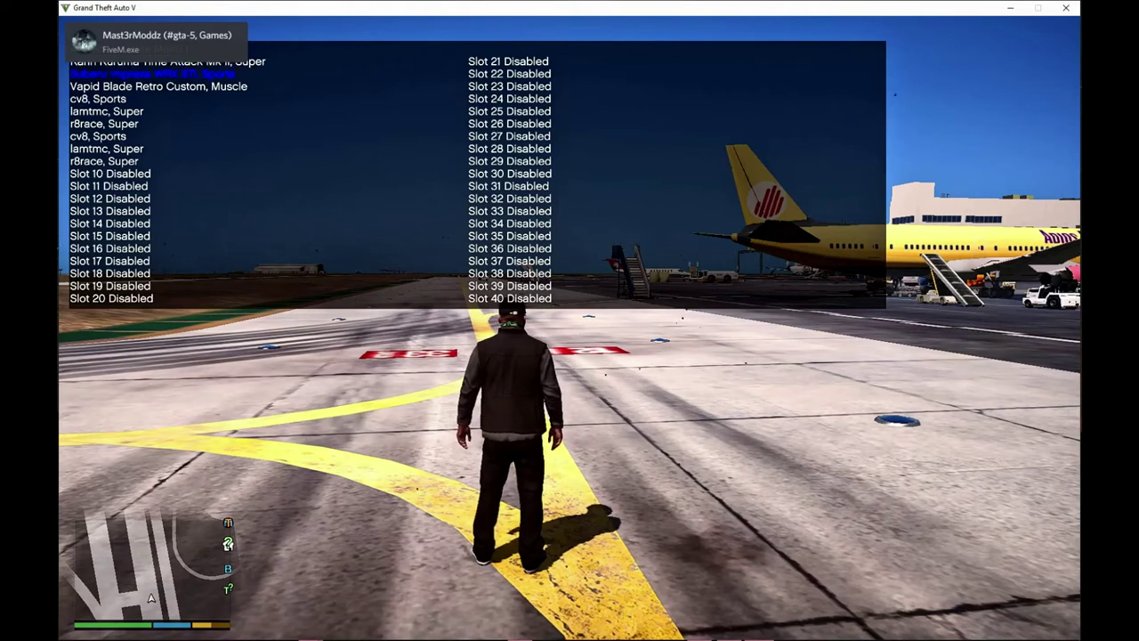
pyautogui.press('Down')
pyautogui.press('Down')
pyautogui.press('Down')
pyautogui.press('Down')
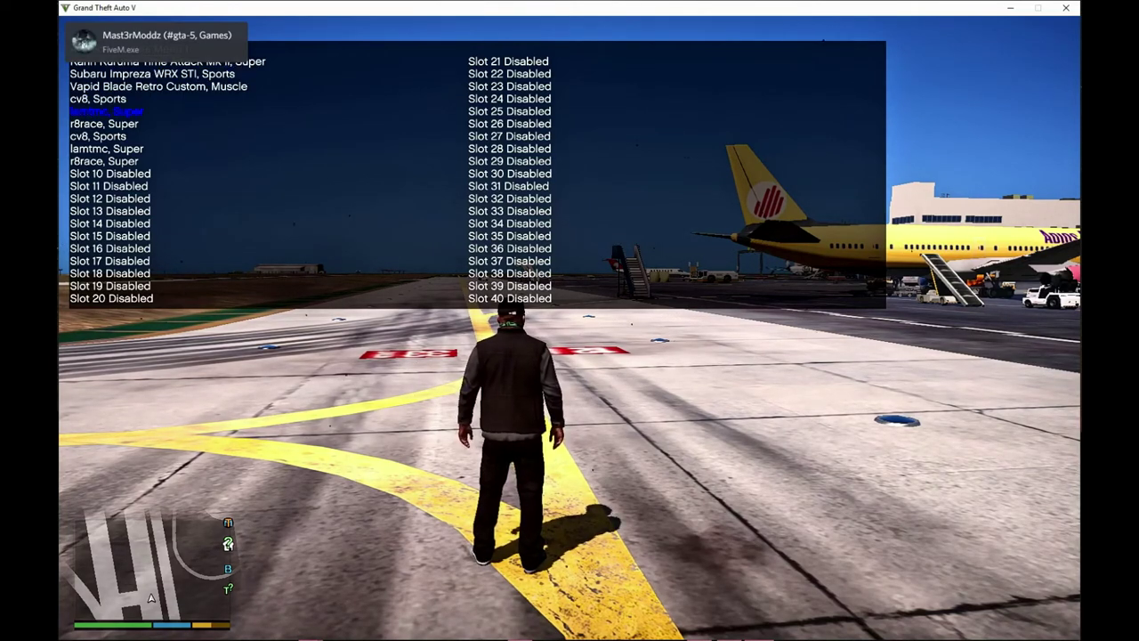
pyautogui.press('Down')
pyautogui.press('Down')
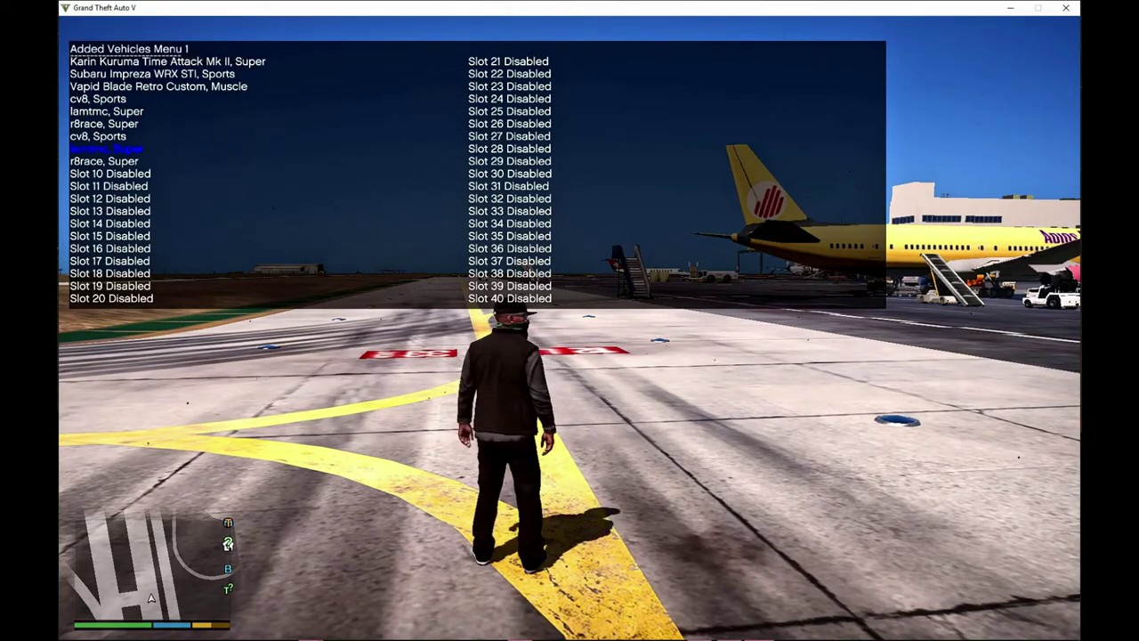
pyautogui.press('Down')
pyautogui.press('Down')
pyautogui.press('Down')
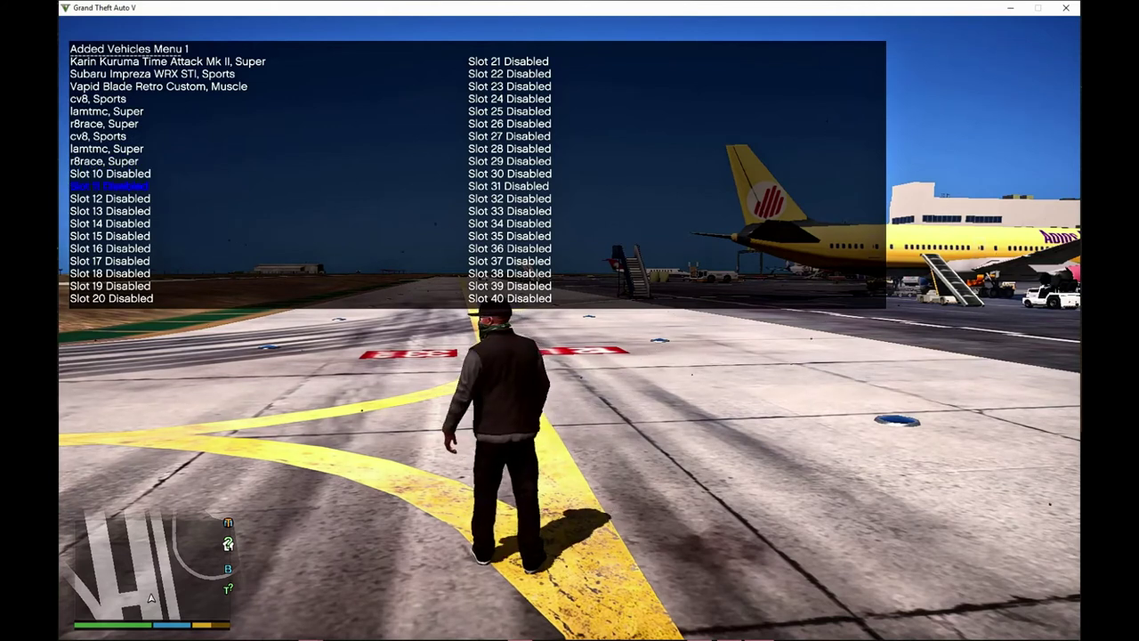
pyautogui.press('Up')
pyautogui.press('Up')
pyautogui.press('Up')
pyautogui.press('Up')
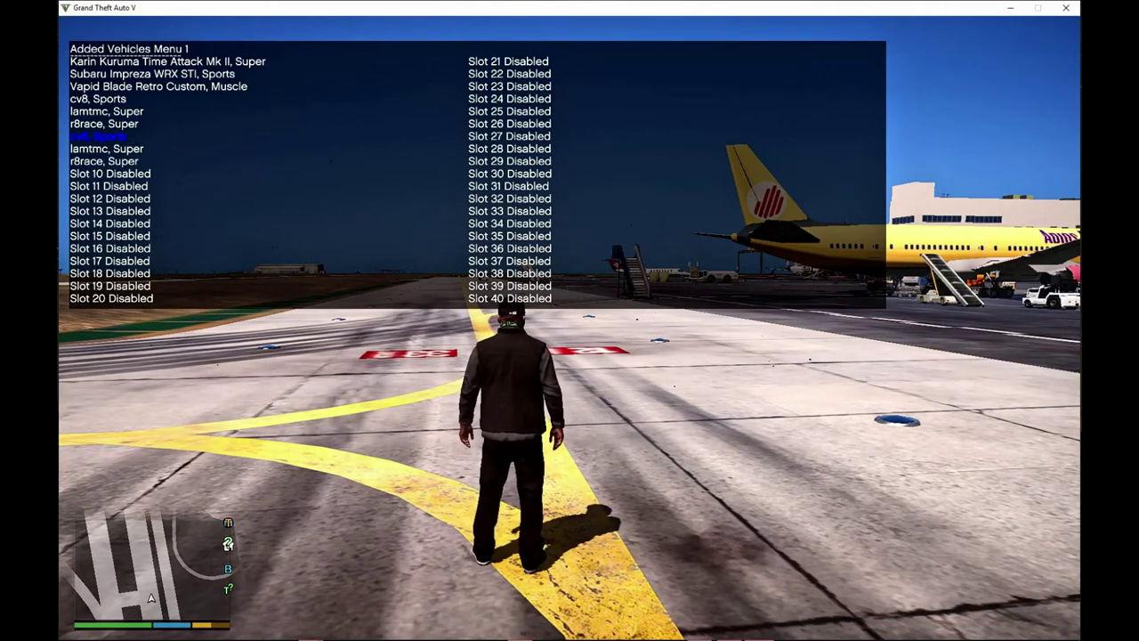
pyautogui.press('Up')
pyautogui.press('Return')
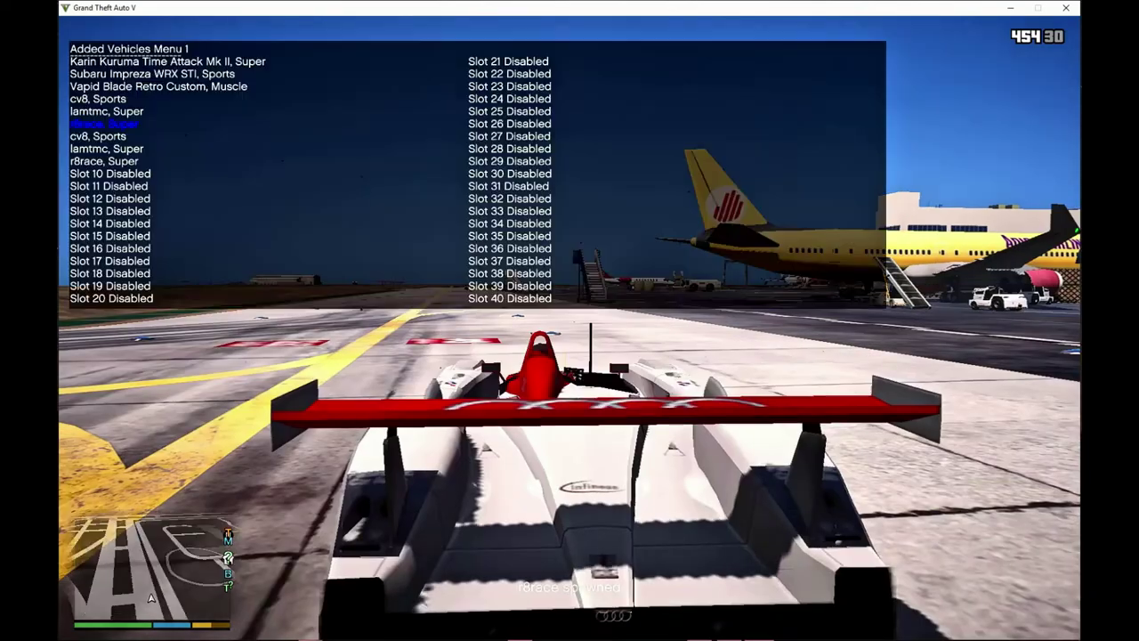
# - Close the trainer with F4 and drive the r8race car down the airport runway
pyautogui.press('F4')
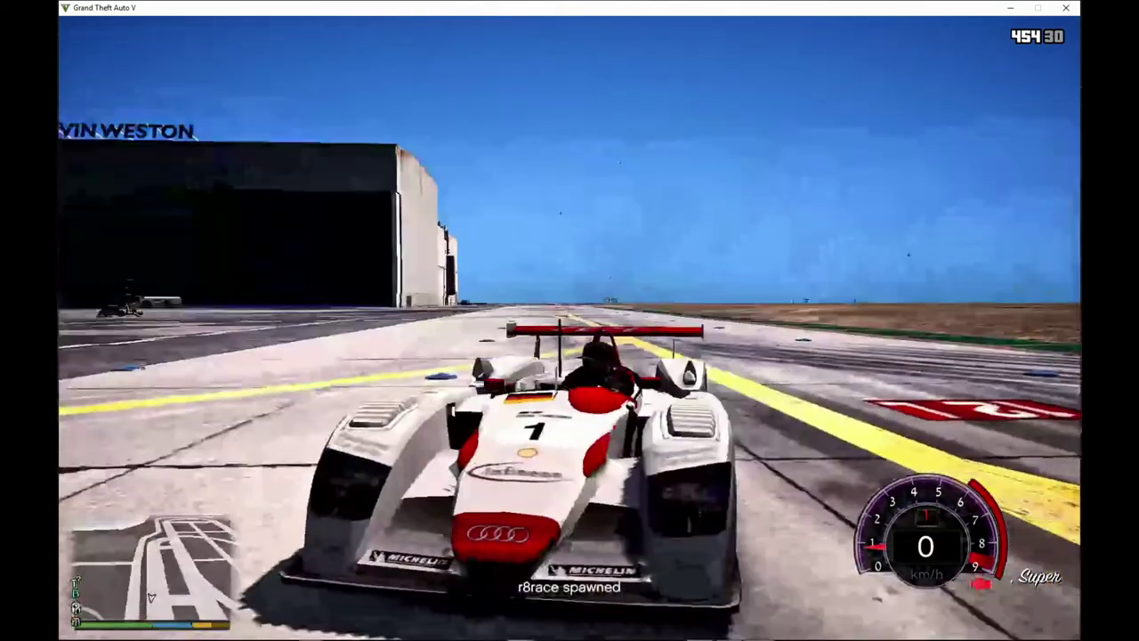
pyautogui.press('w')
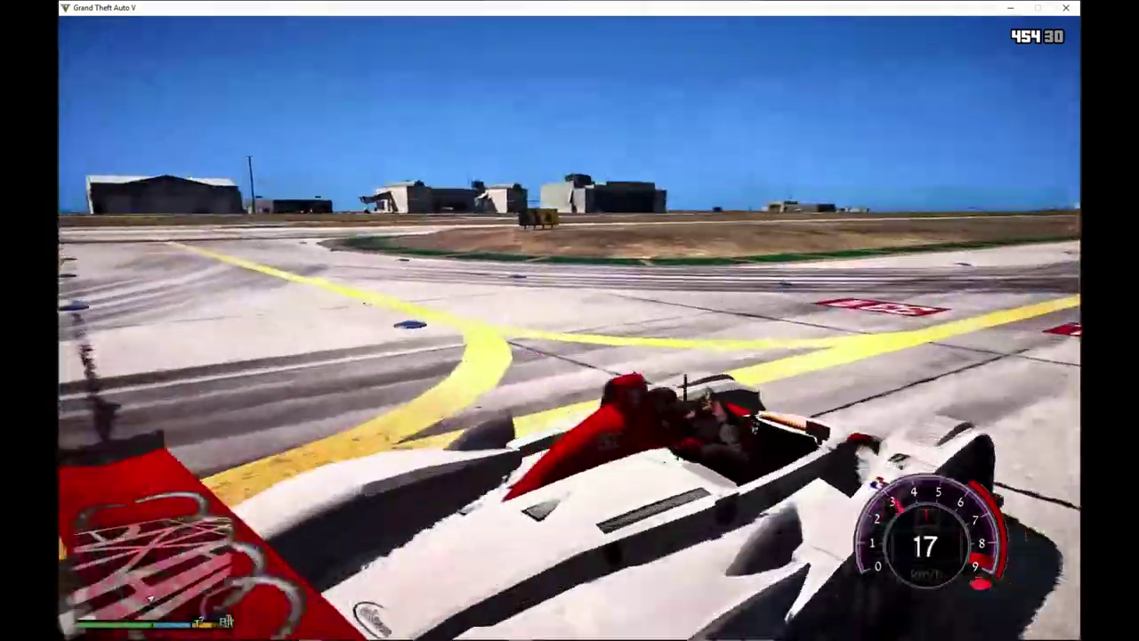
pyautogui.press('a')
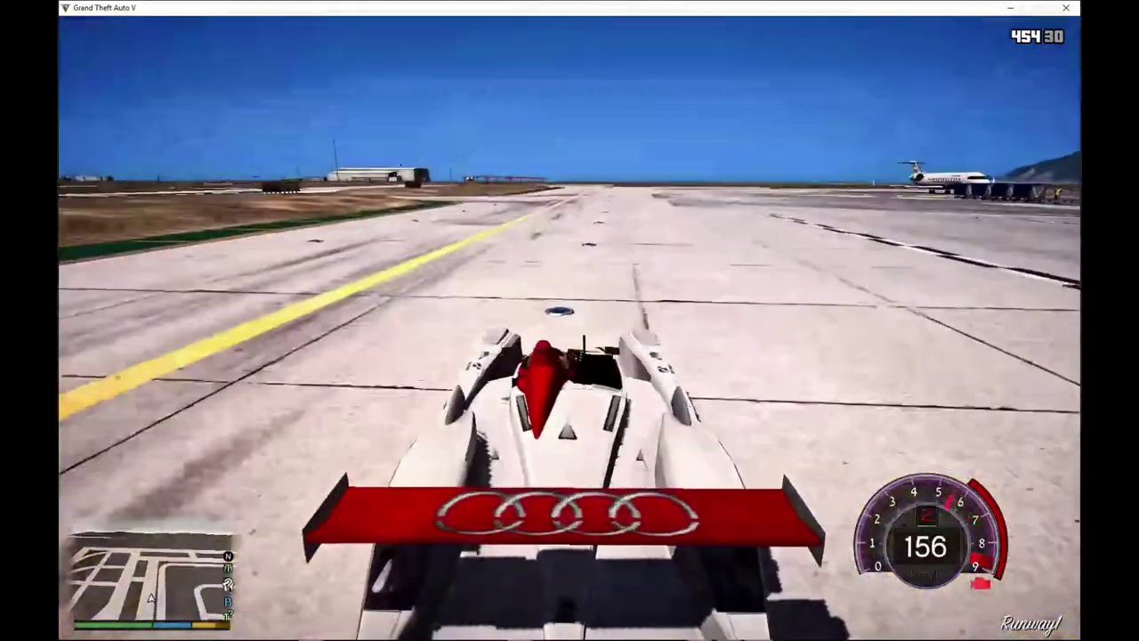
pyautogui.press('d')
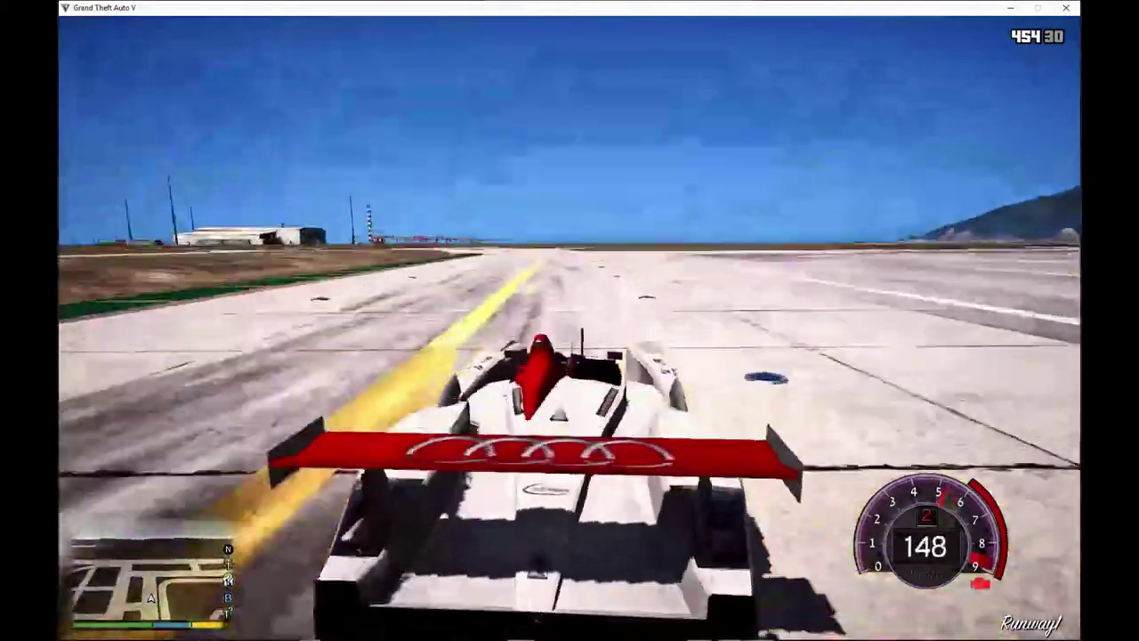
pyautogui.press('a')
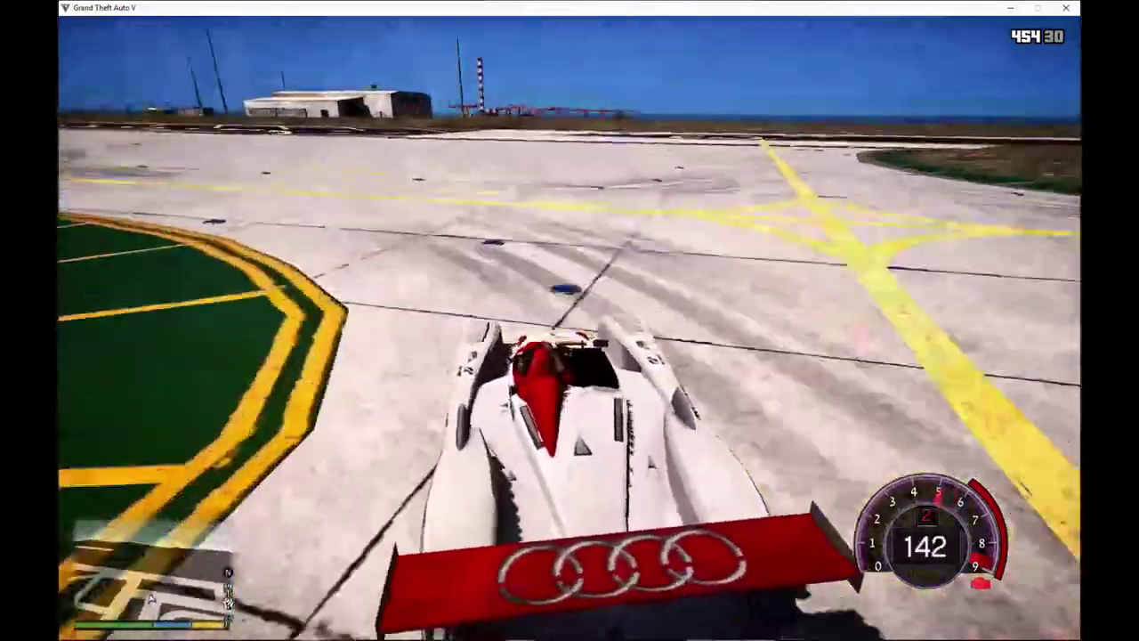
# - Slide the car sideways along the runway, onto the grass, and back
pyautogui.press('d')
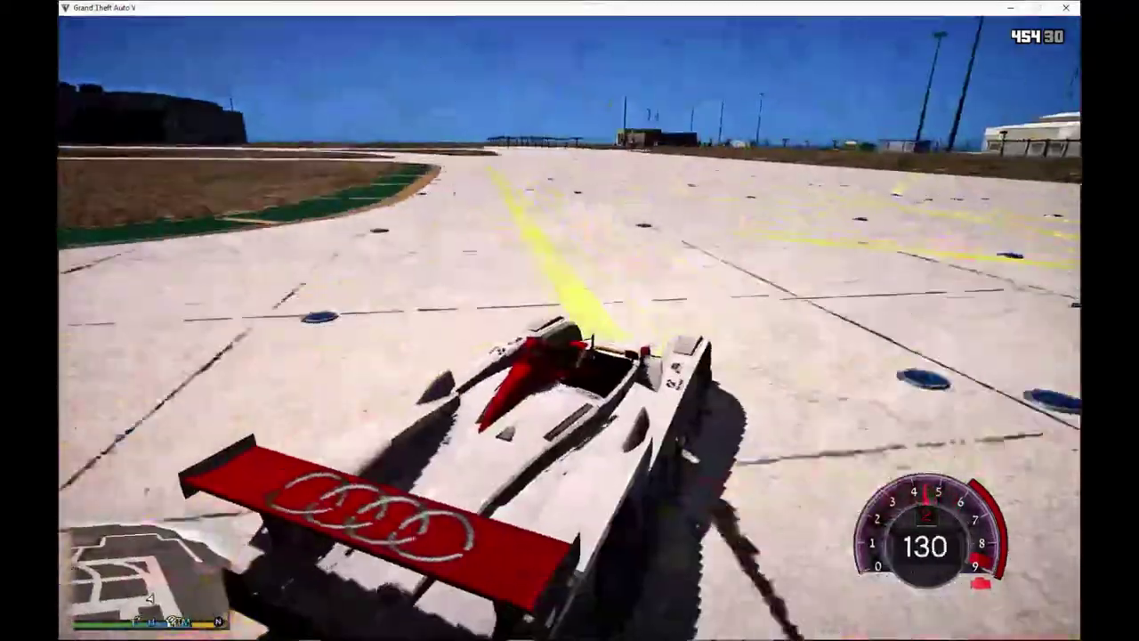
pyautogui.press('d')
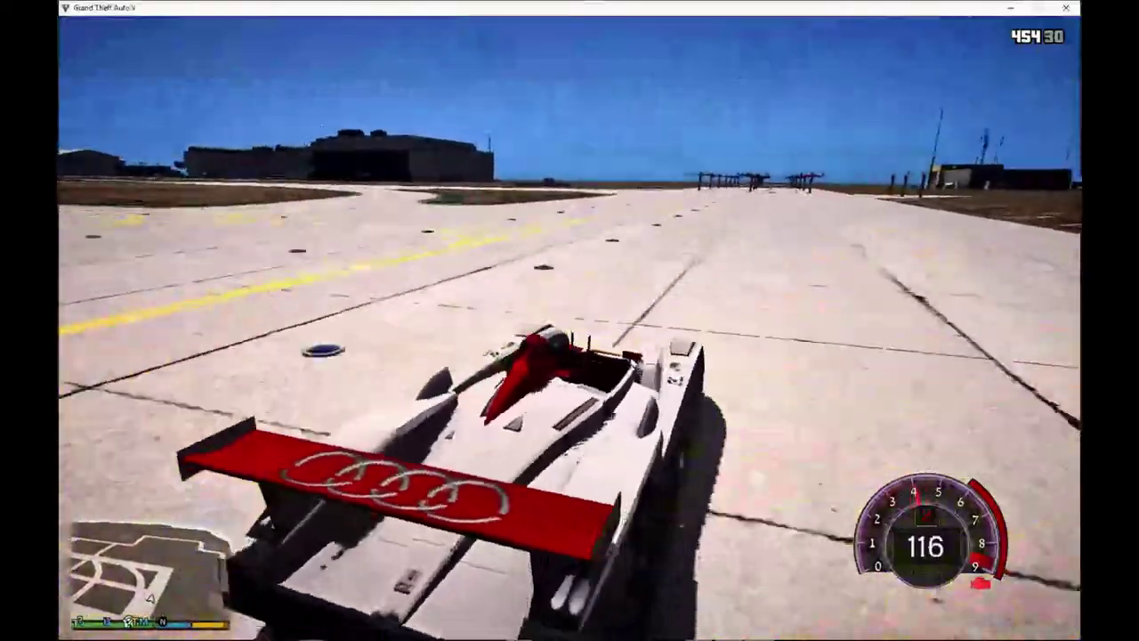
pyautogui.press('d')
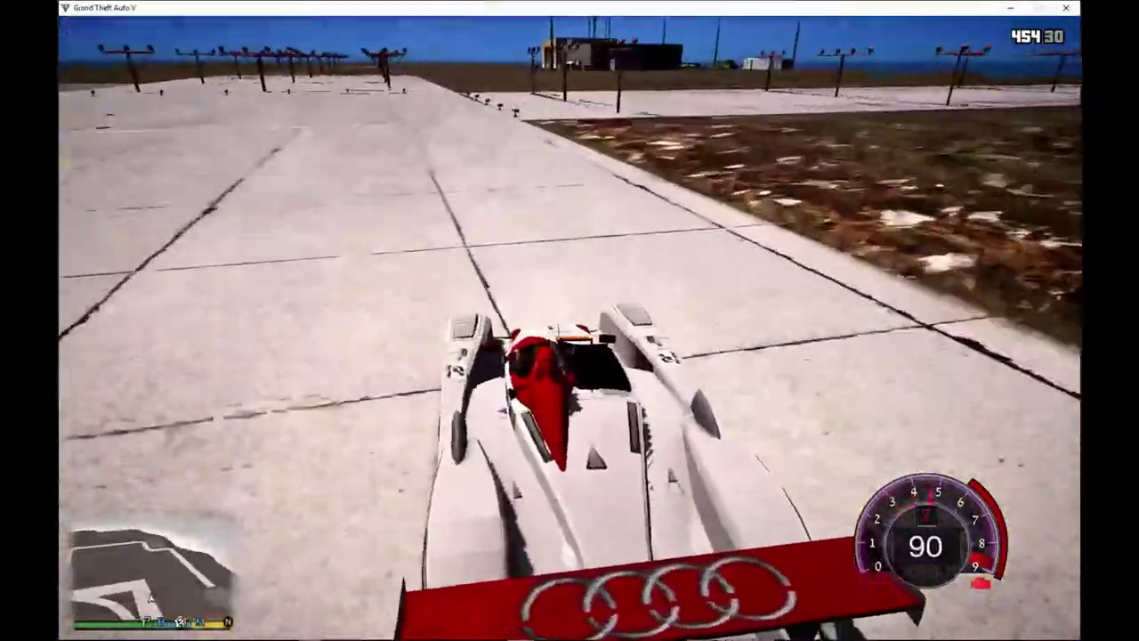
pyautogui.press('d')
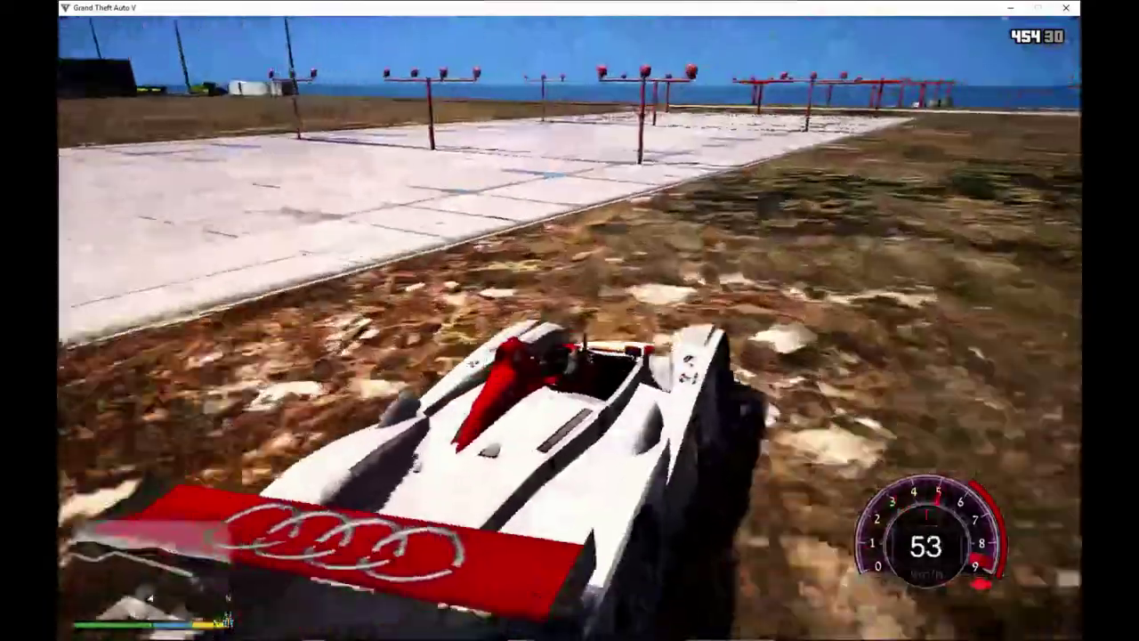
pyautogui.press('a')
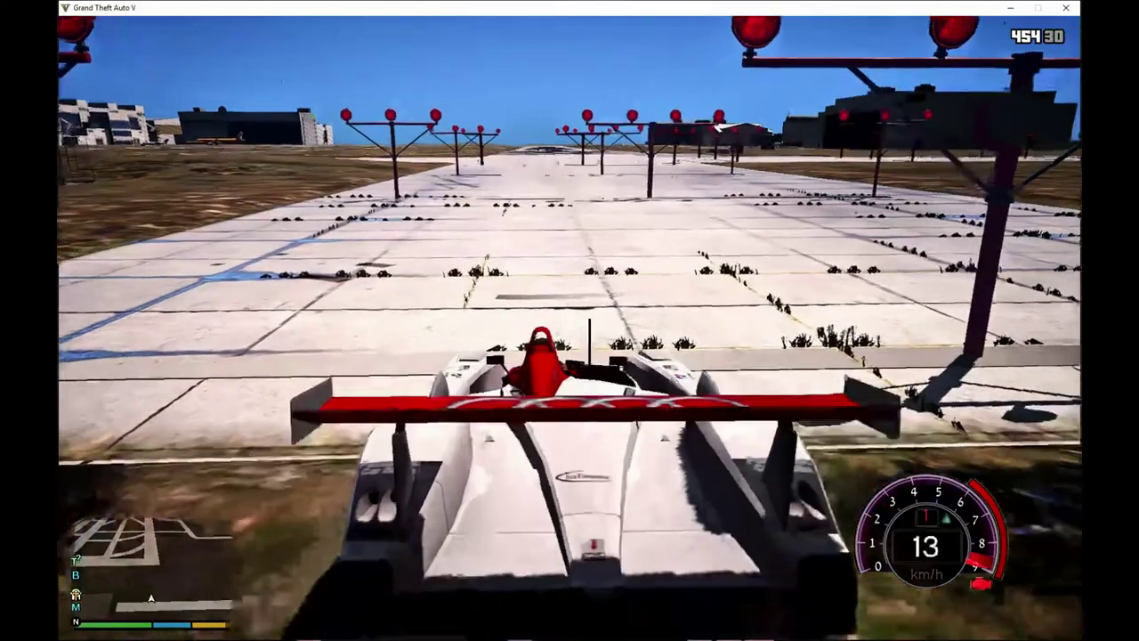
# - Accelerate the Audi R8 down the runway to about 224 km/h top speed
pyautogui.press('w')
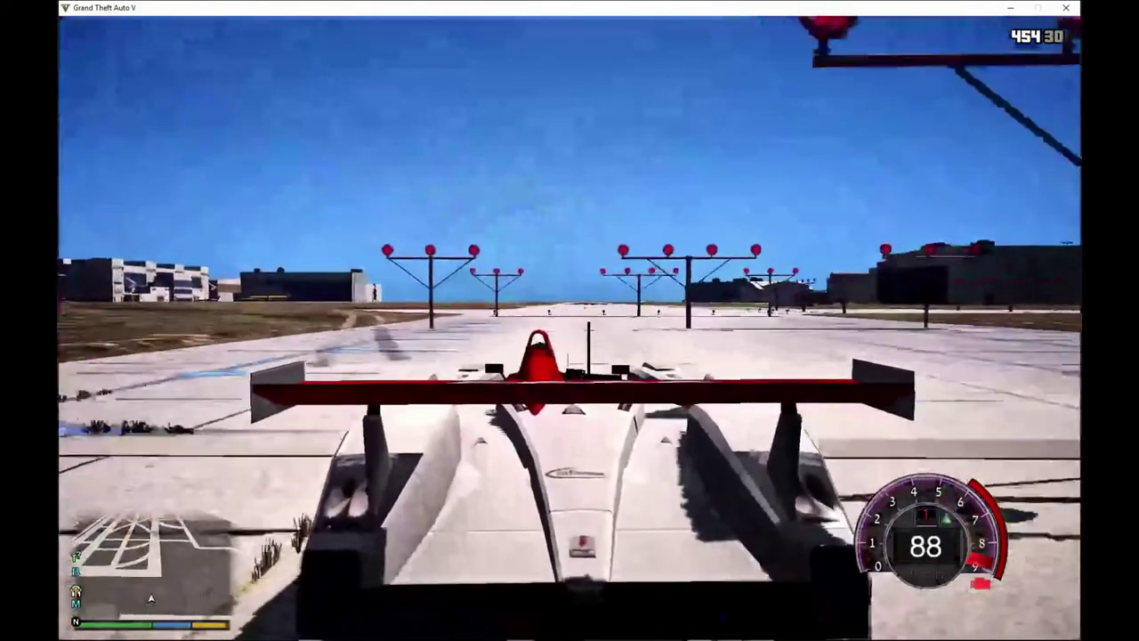
pyautogui.press('w')
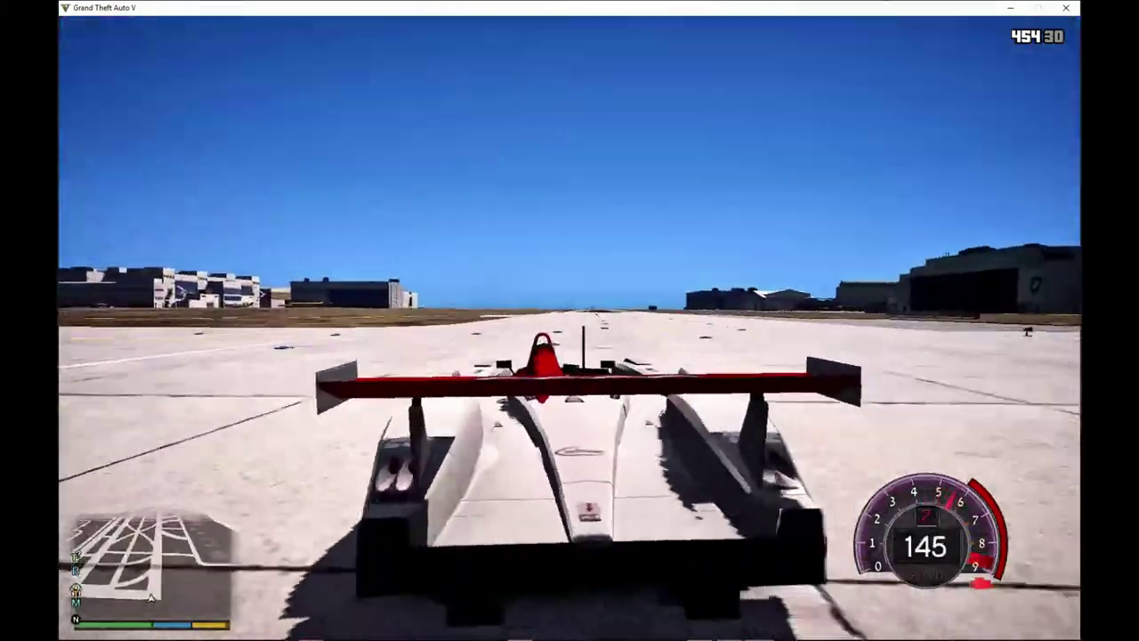
pyautogui.press('w')
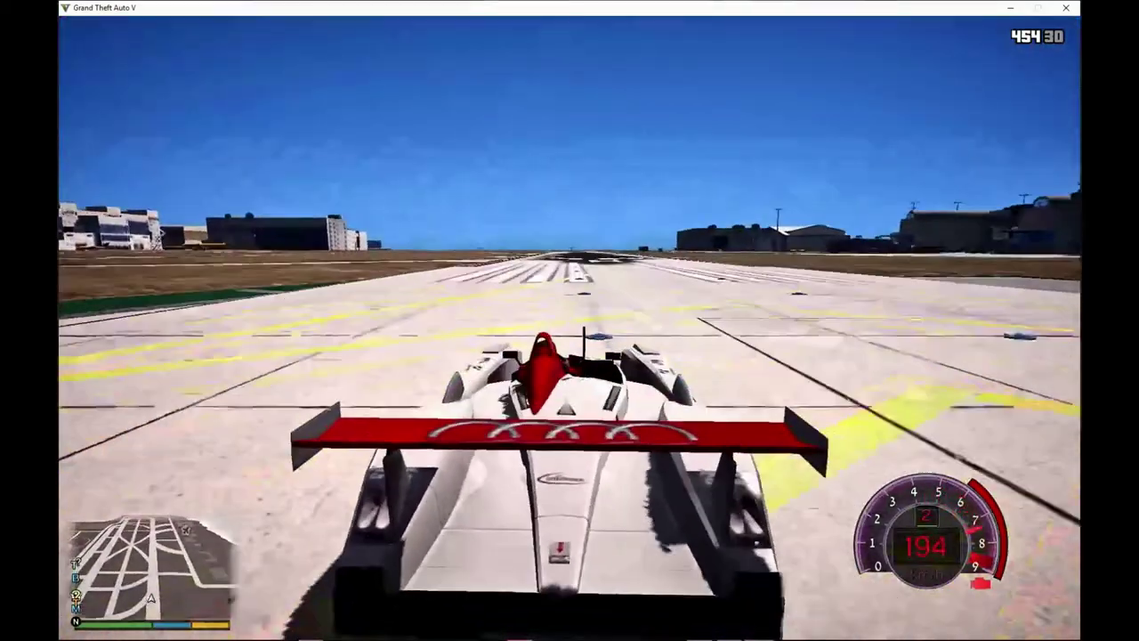
pyautogui.press('w')
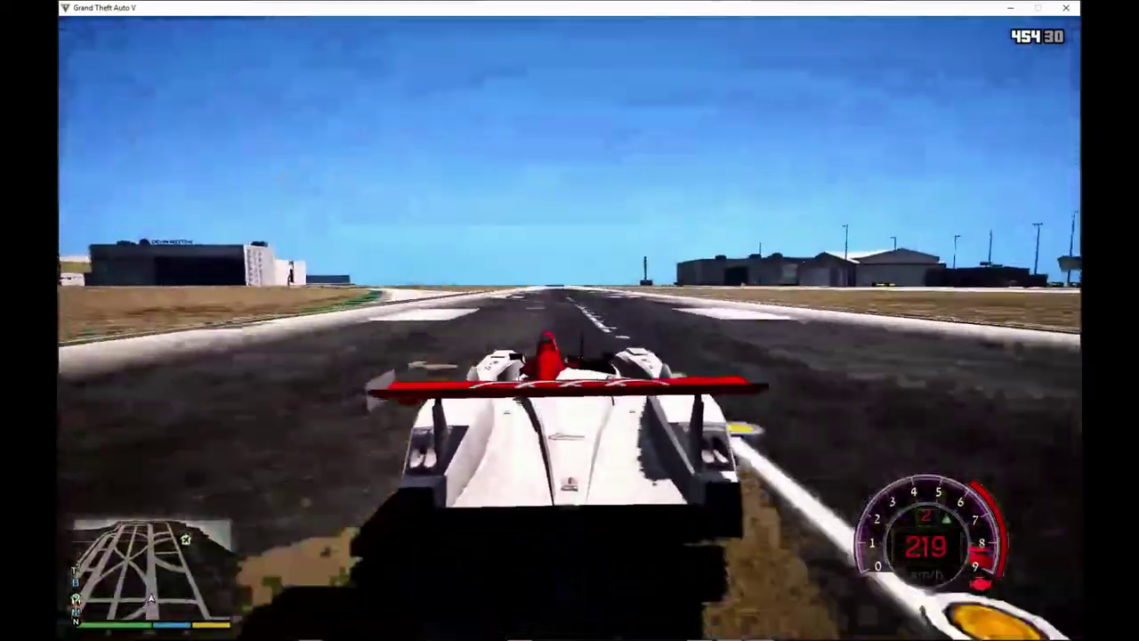
pyautogui.press('w')
pyautogui.press('w')
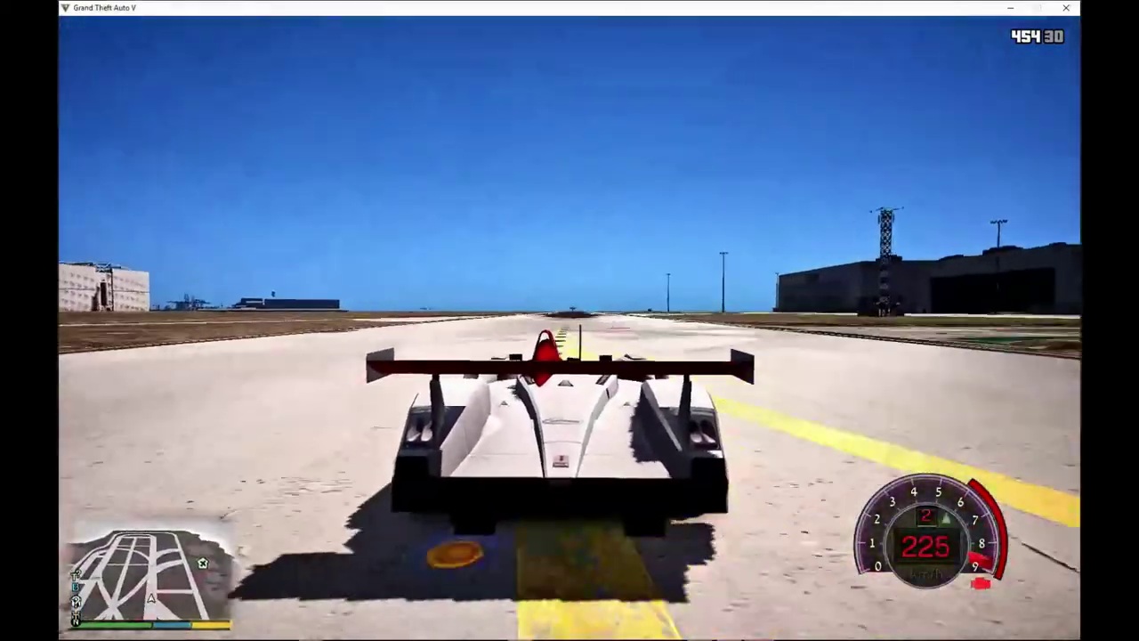
pyautogui.press('a')
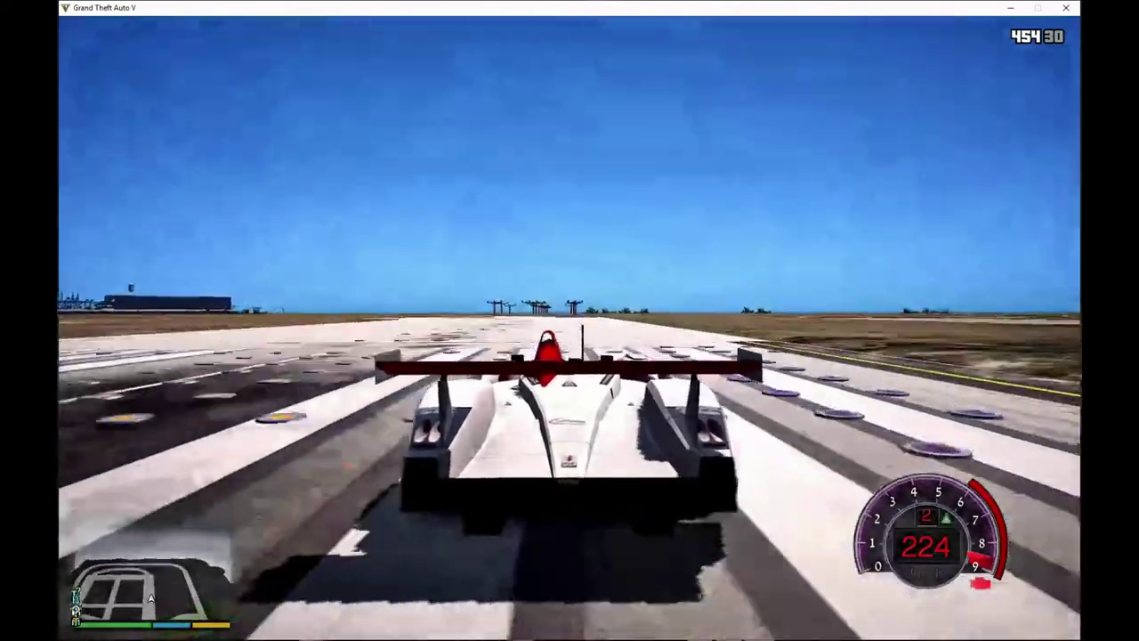
# - Brake hard before the fence, then swing the car around the grass toward the hangars
pyautogui.press('s')
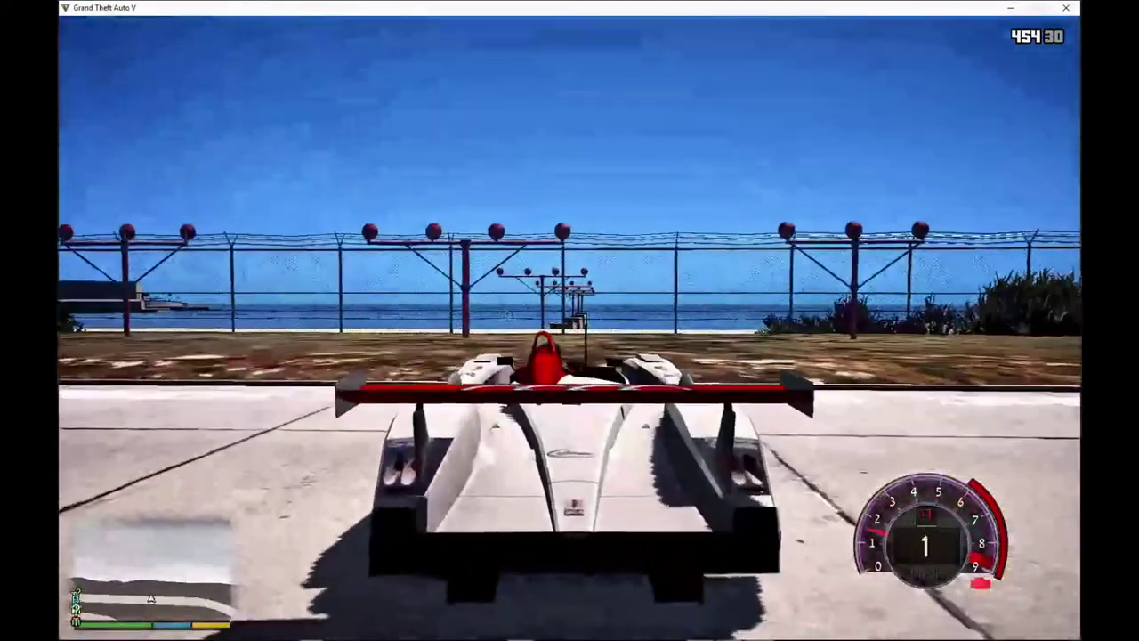
pyautogui.press('w')
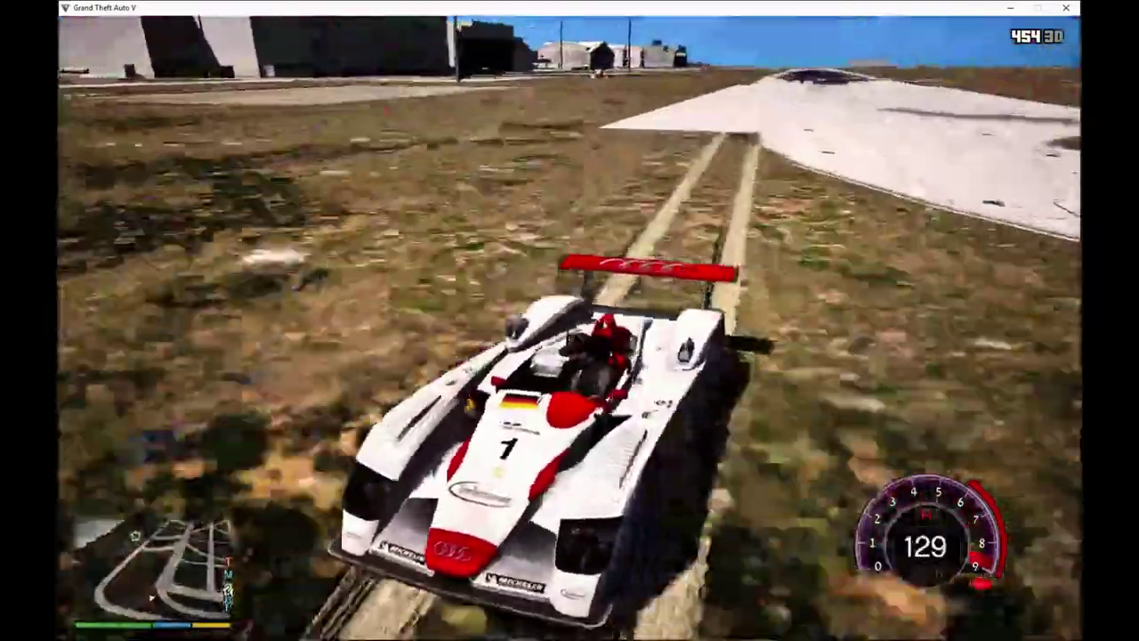
pyautogui.press('a')
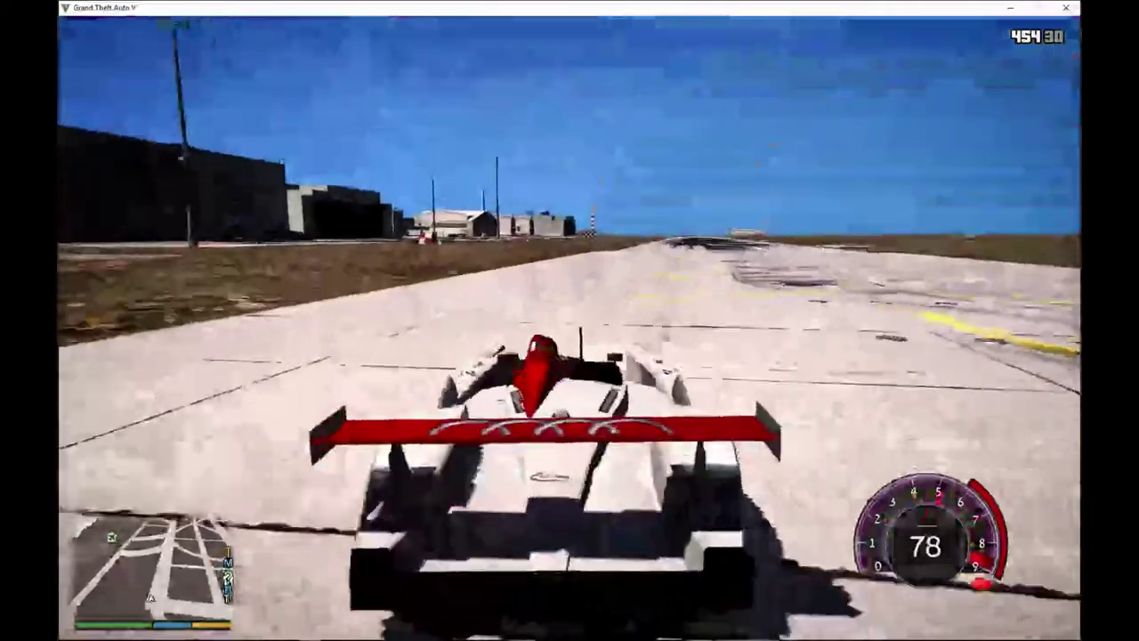
pyautogui.press('d')
pyautogui.press('a')
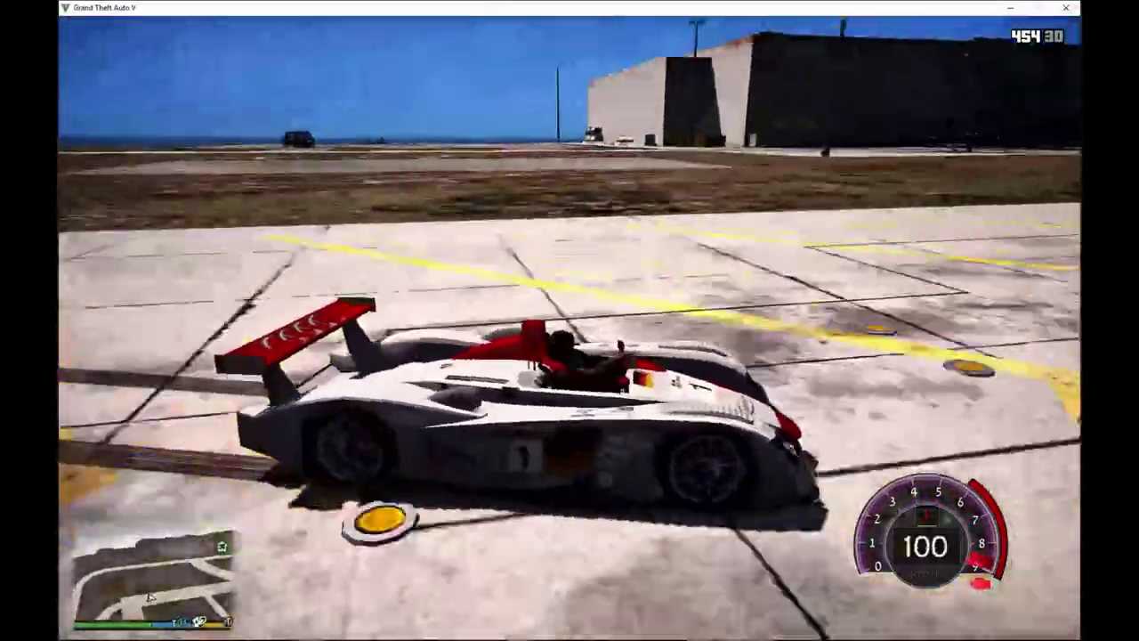
pyautogui.press('d')
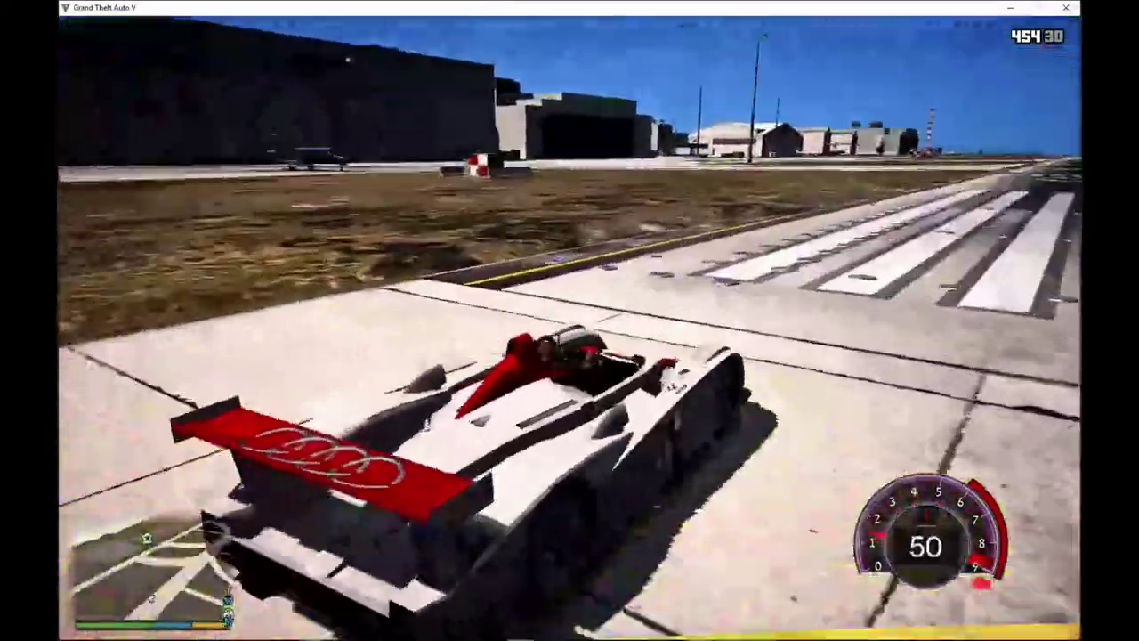